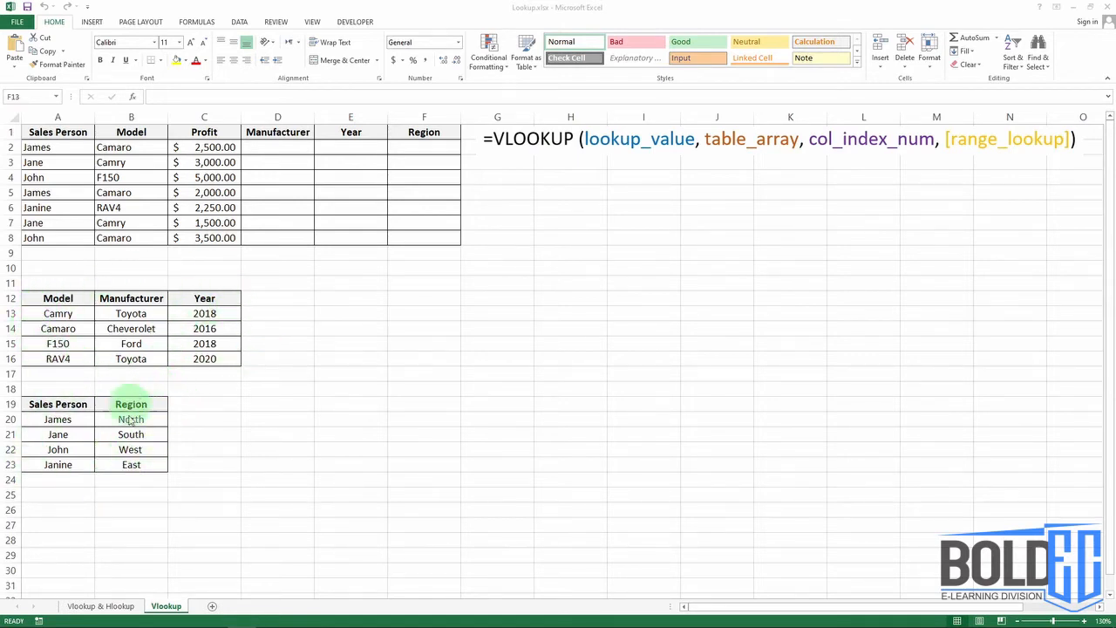
- Enter the formula =VLOOKUP(B2,A12:C16,2,0) in cell D2 of the Manufacturer column
{"action": "left_click", "coordinate": [283, 151]}
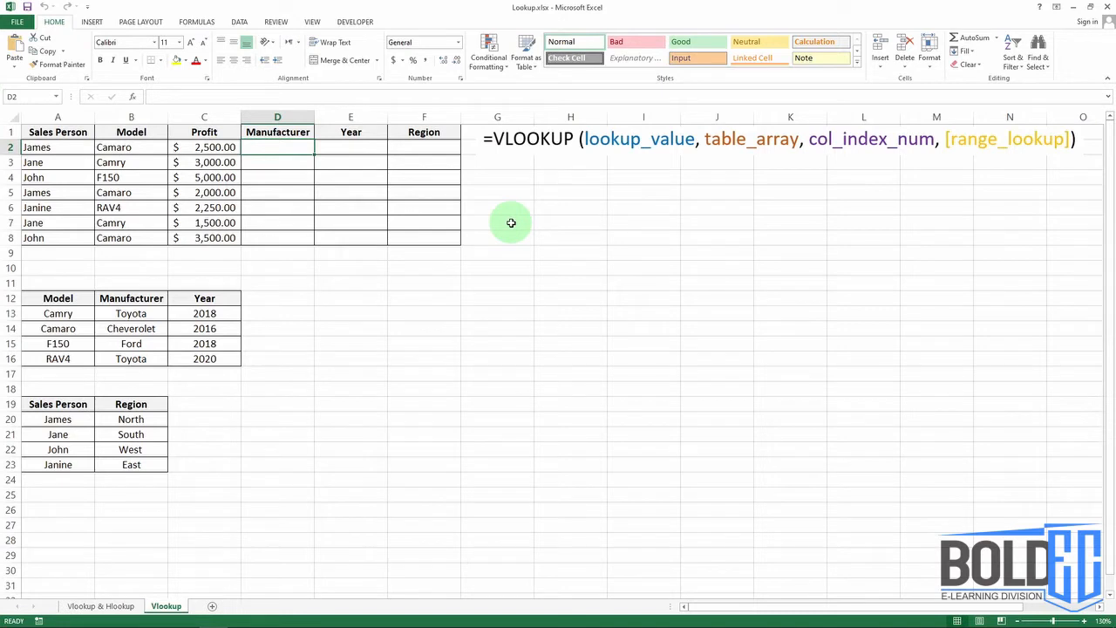
{"action": "type", "text": "=Vl"}
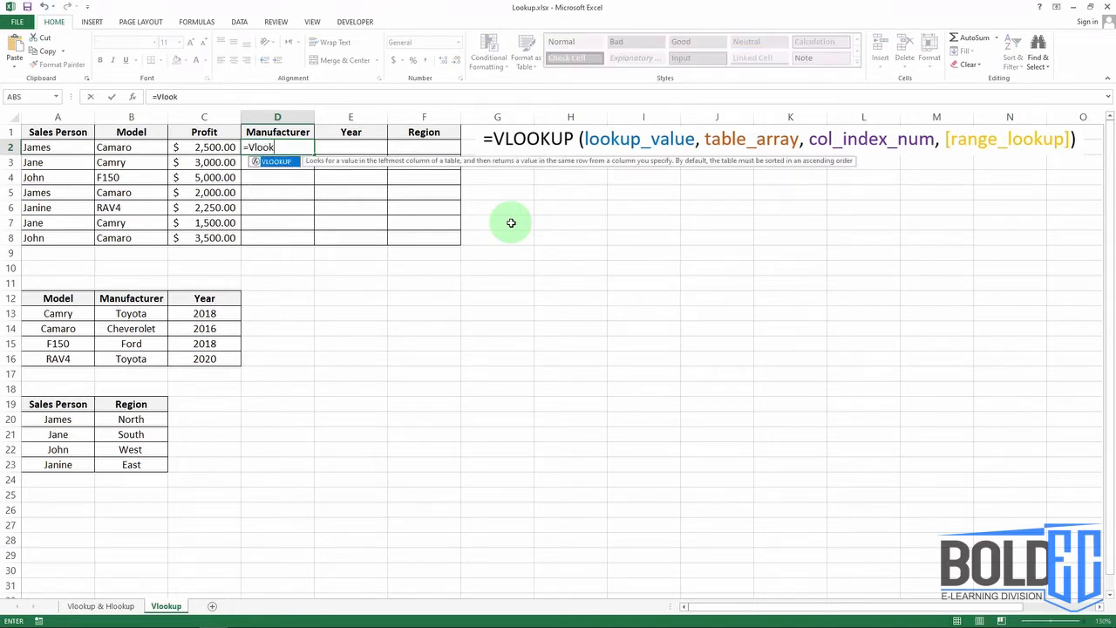
{"action": "type", "text": "ook"}
{"action": "key", "text": "Tab"}
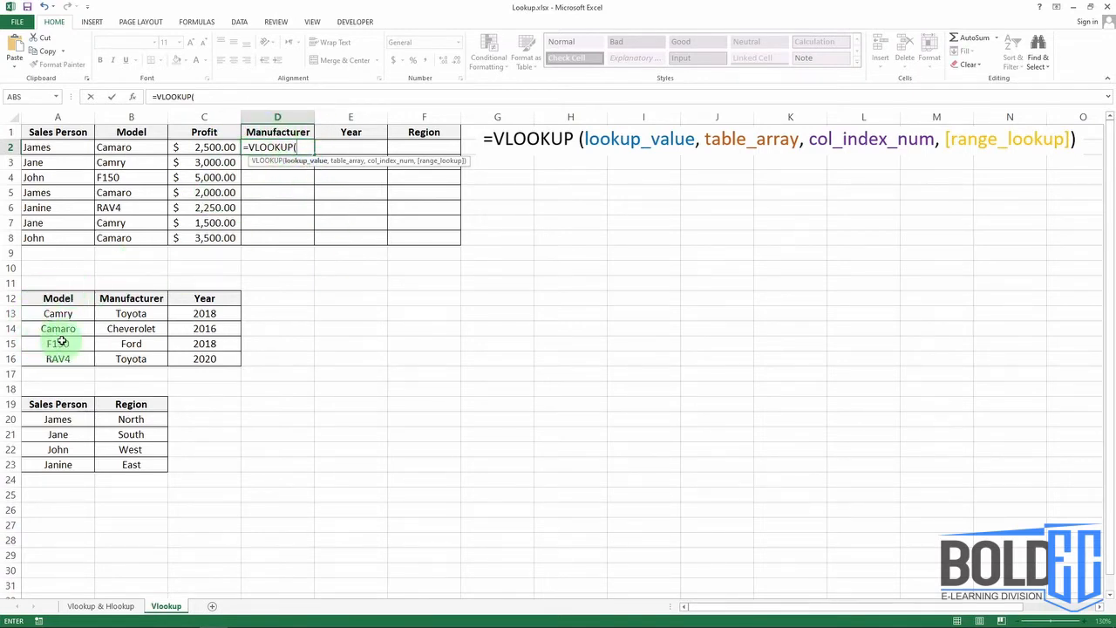
{"action": "left_click", "coordinate": [119, 147]}
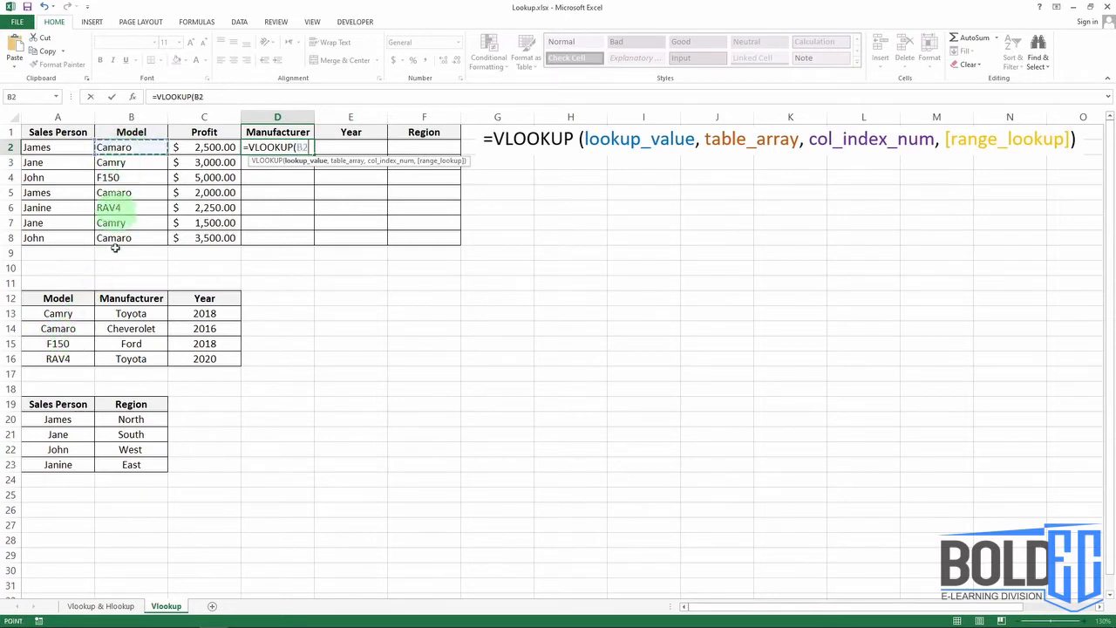
{"action": "type", "text": ","}
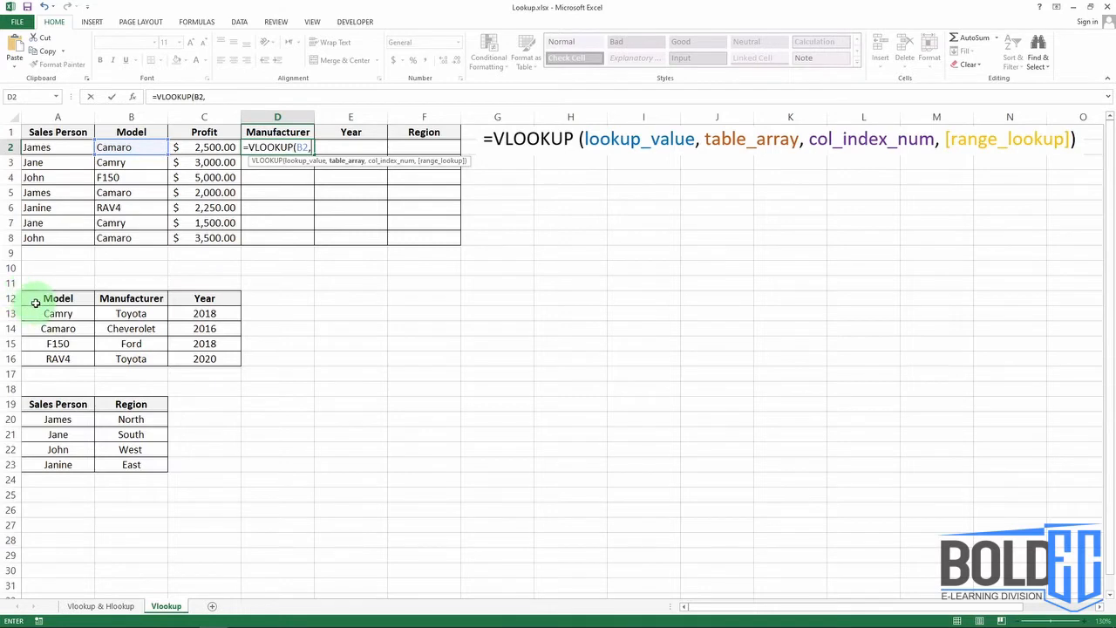
{"action": "left_click_drag", "start_coordinate": [33, 299], "coordinate": [194, 361]}
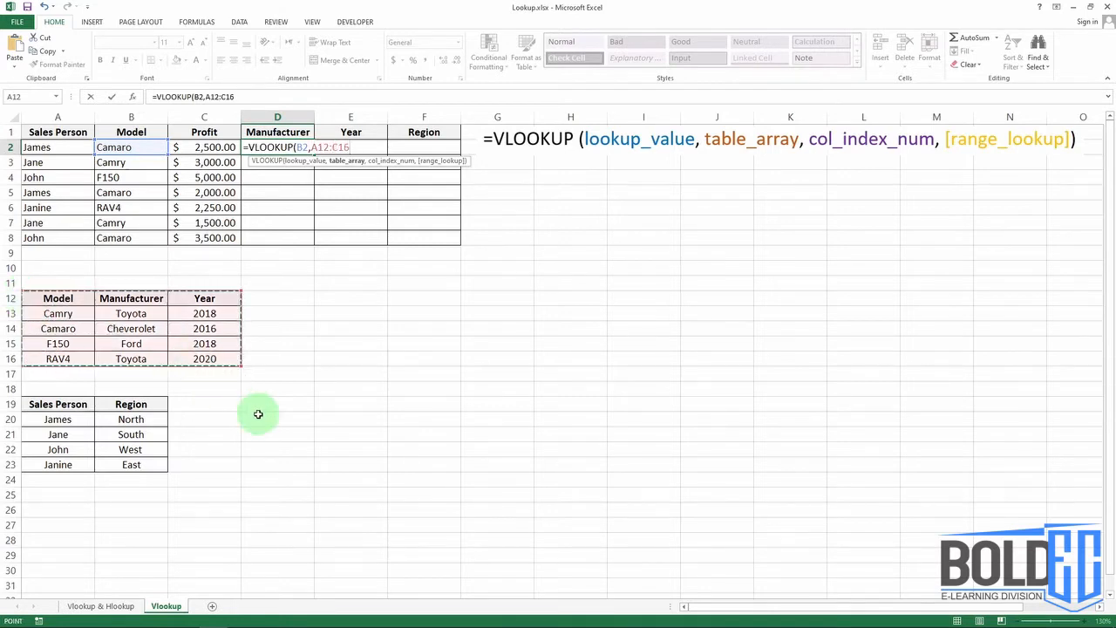
{"action": "type", "text": ",2"}
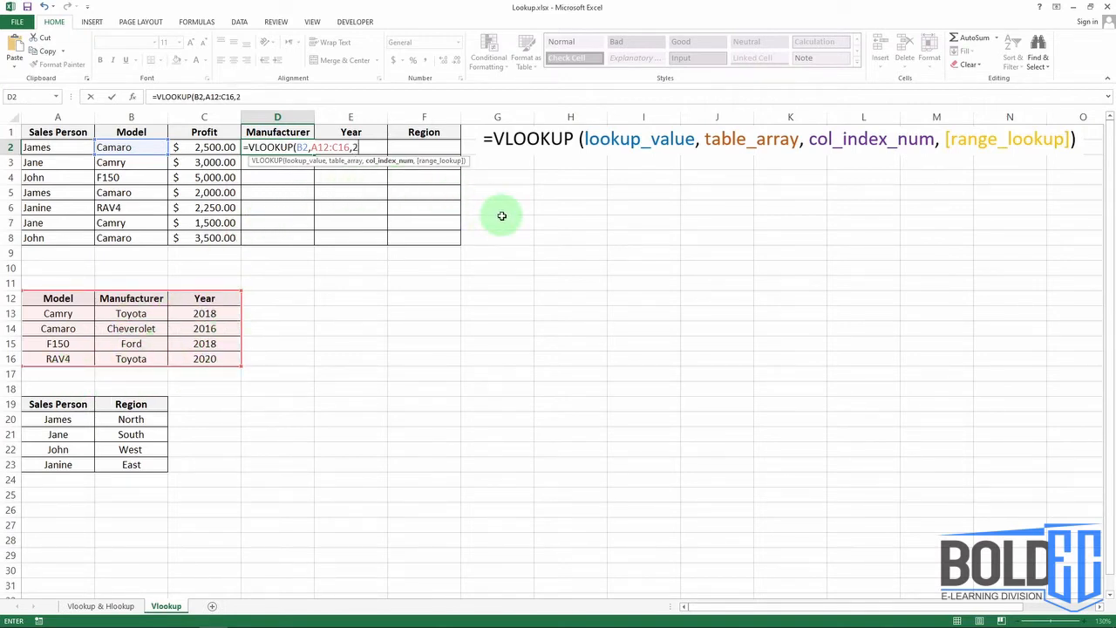
{"action": "type", "text": ","}
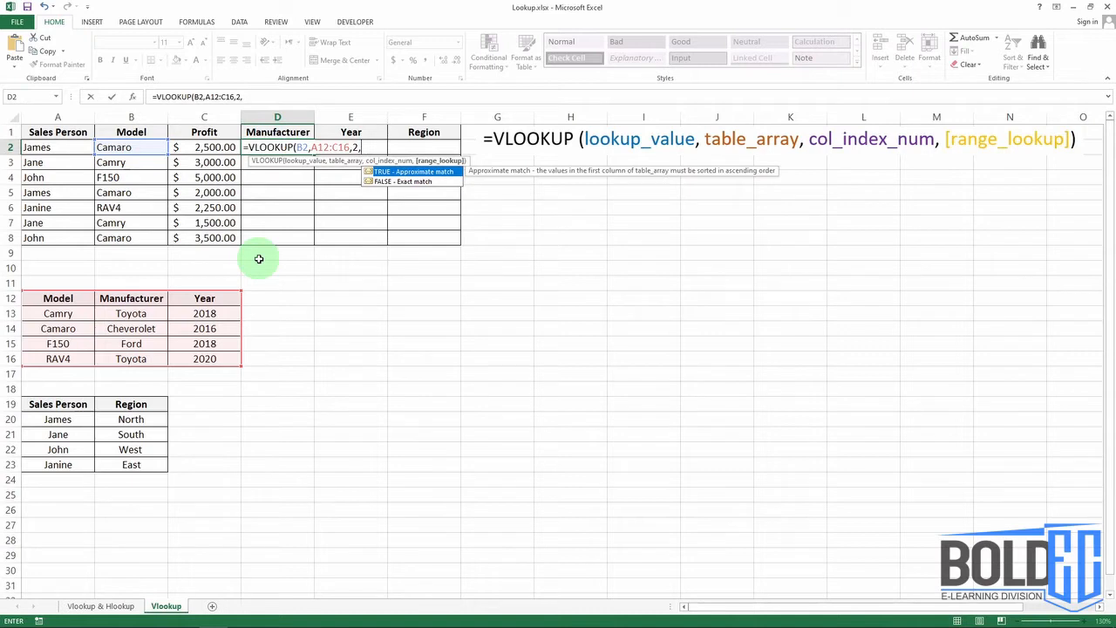
{"action": "type", "text": ")"}
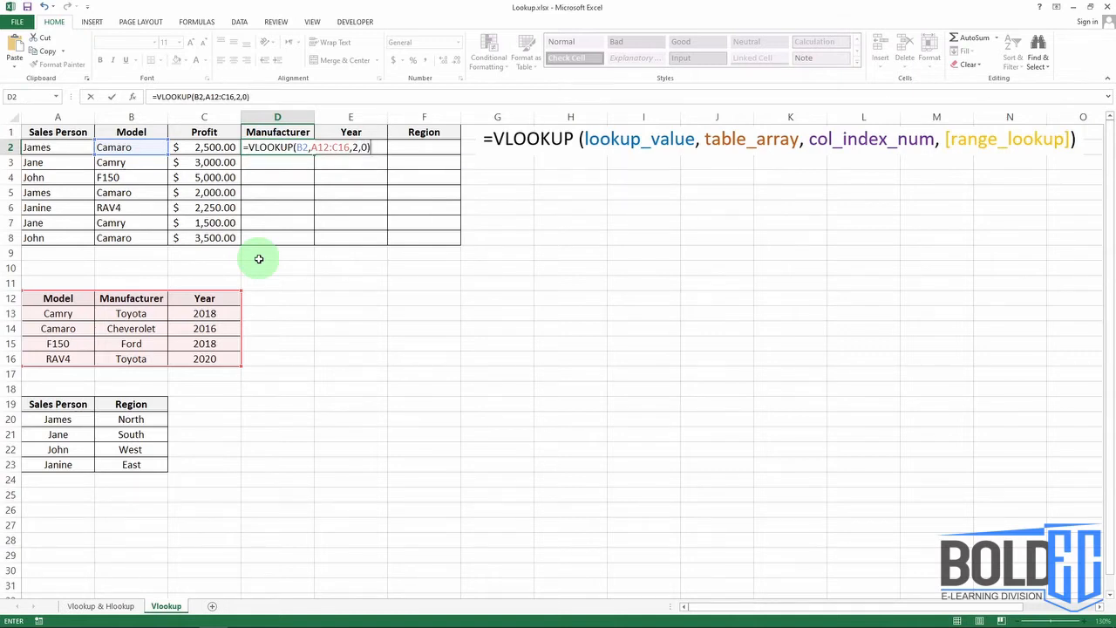
{"action": "key", "text": "Return"}
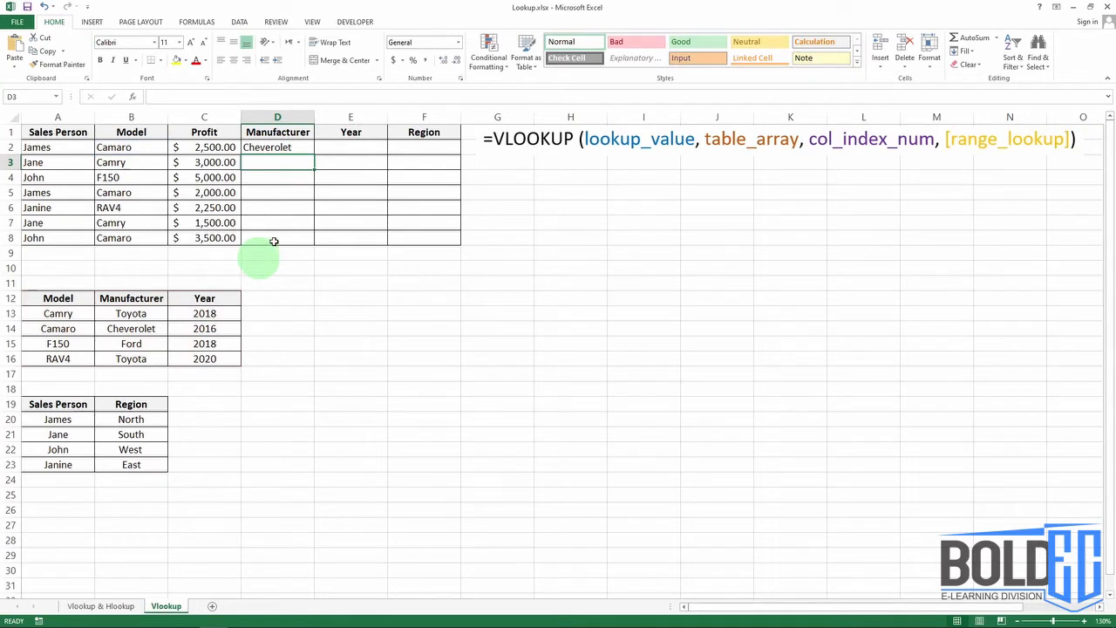
- Make the table range in D2's formula absolute as $A$12:$C$16 and fill the formula down to D8
{"action": "left_click", "coordinate": [294, 147]}
{"action": "double_click", "coordinate": [294, 147]}
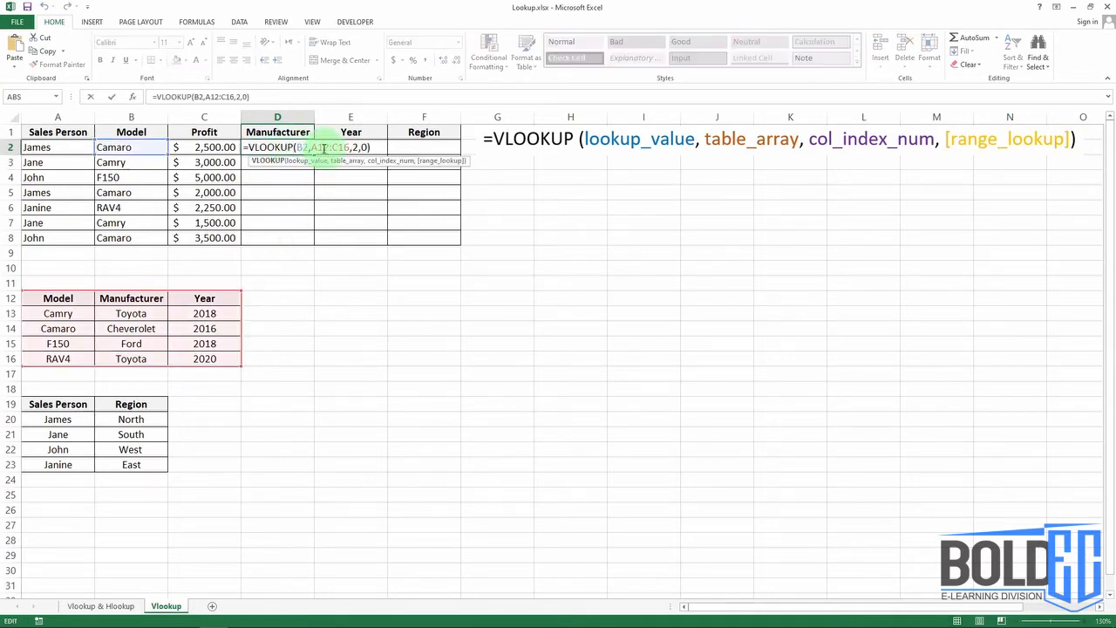
{"action": "left_click_drag", "start_coordinate": [311, 148], "coordinate": [342, 146]}
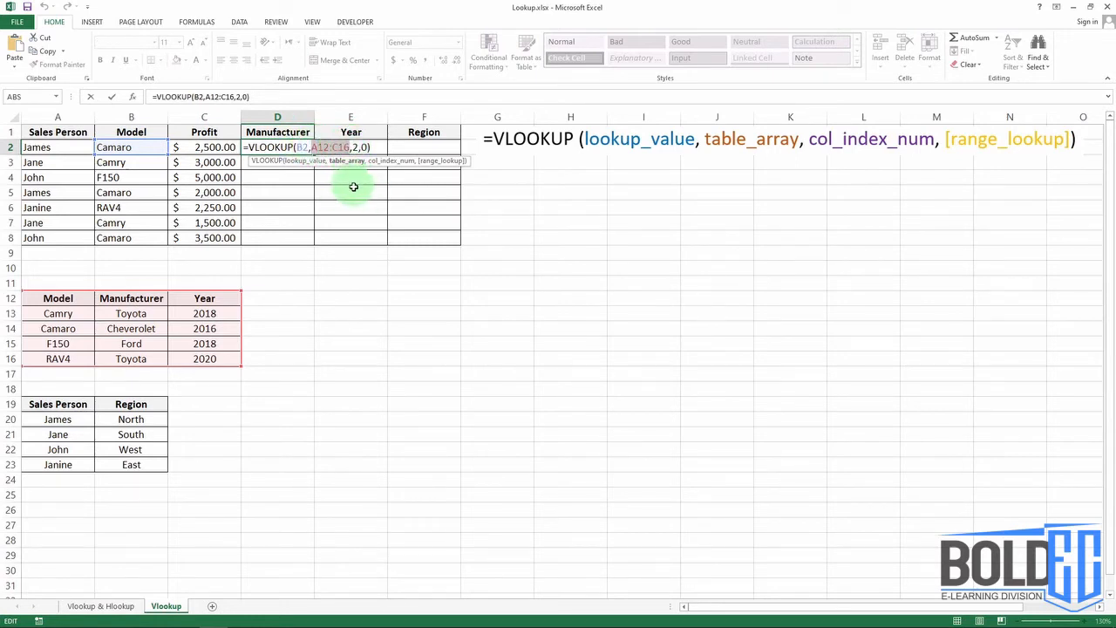
{"action": "key", "text": "F4"}
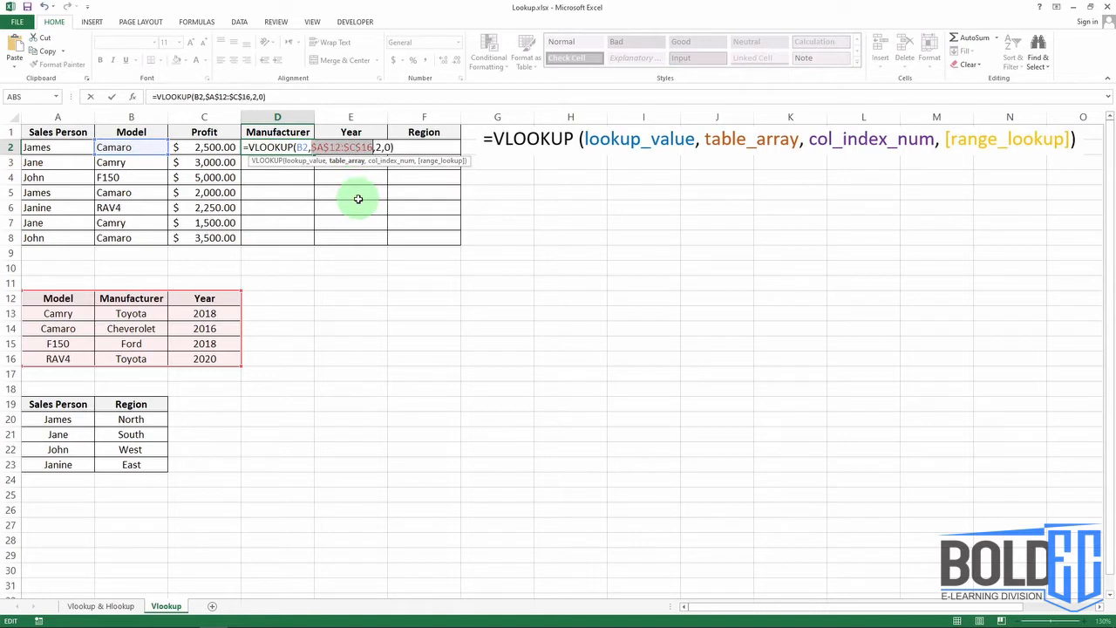
{"action": "key", "text": "Return"}
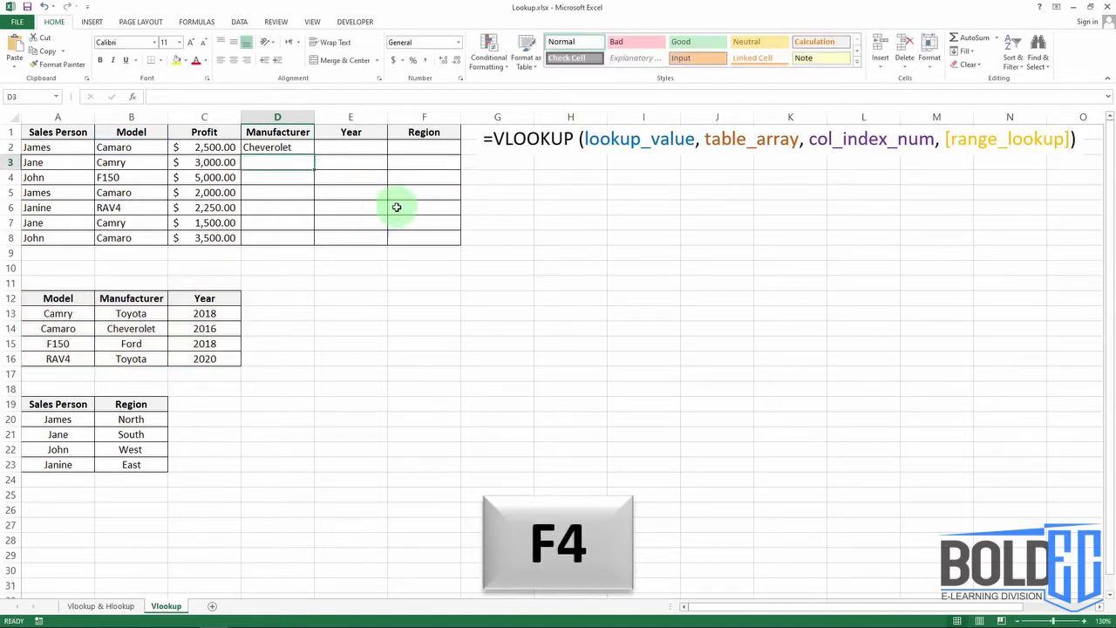
{"action": "left_click", "coordinate": [311, 148]}
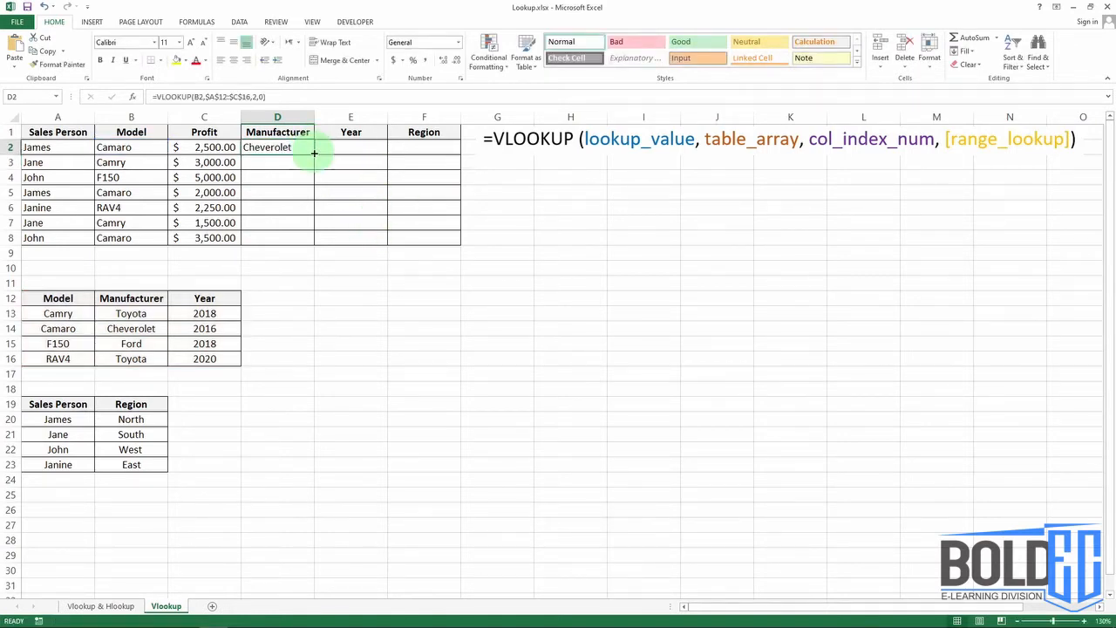
{"action": "double_click", "coordinate": [314, 153]}
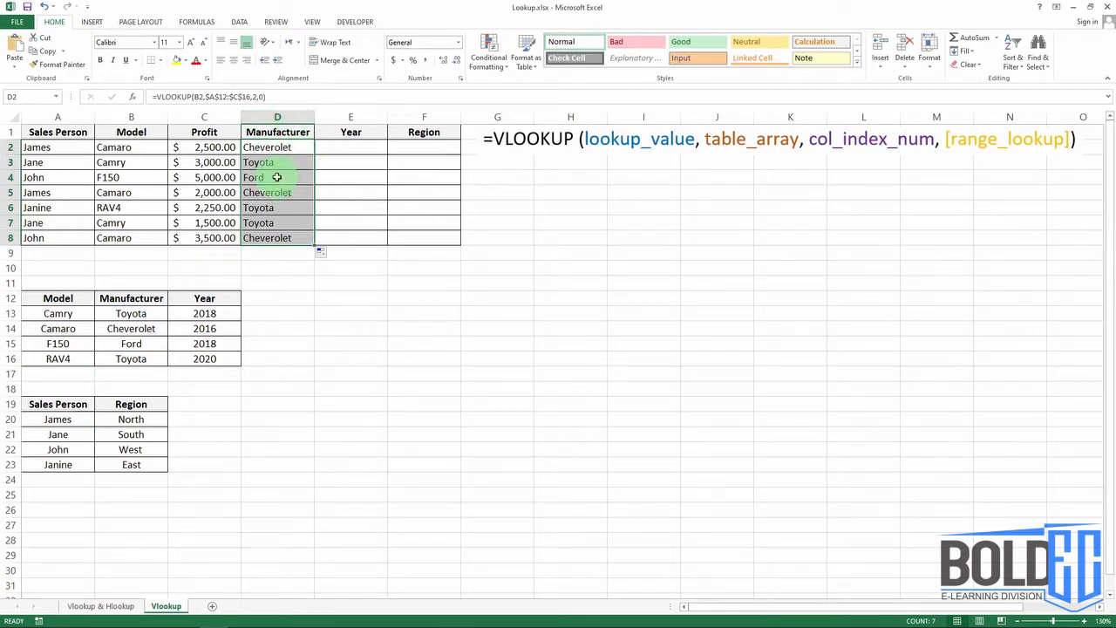
- Start a VLOOKUP in Year cell E2 with lookup value B2 and the absolute table range $A$12:$C$16
{"action": "left_click", "coordinate": [349, 148]}
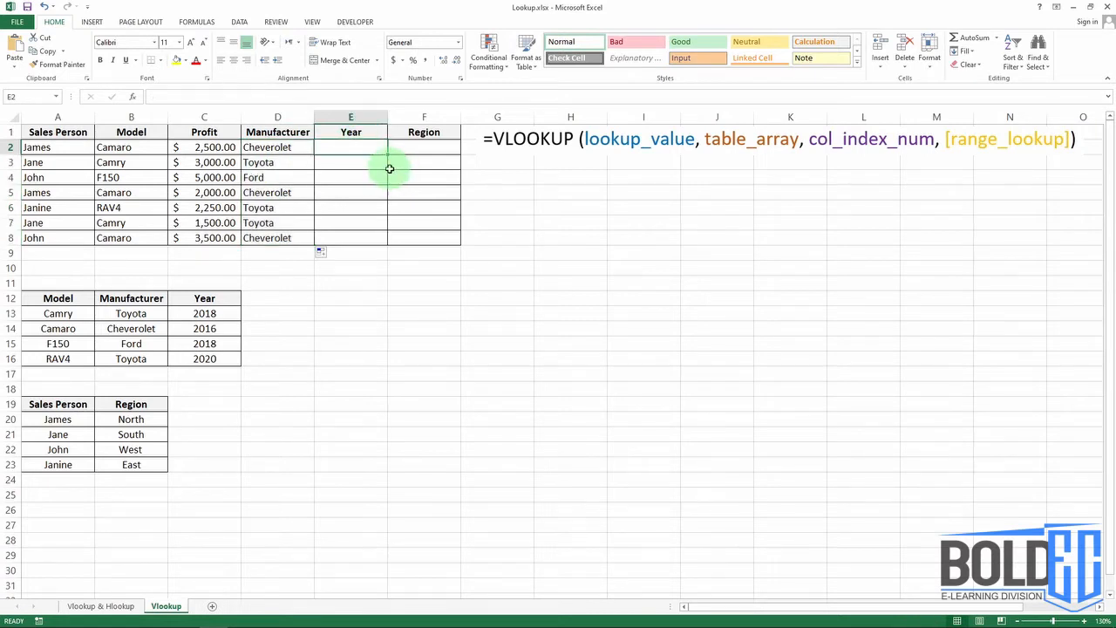
{"action": "type", "text": "=vl"}
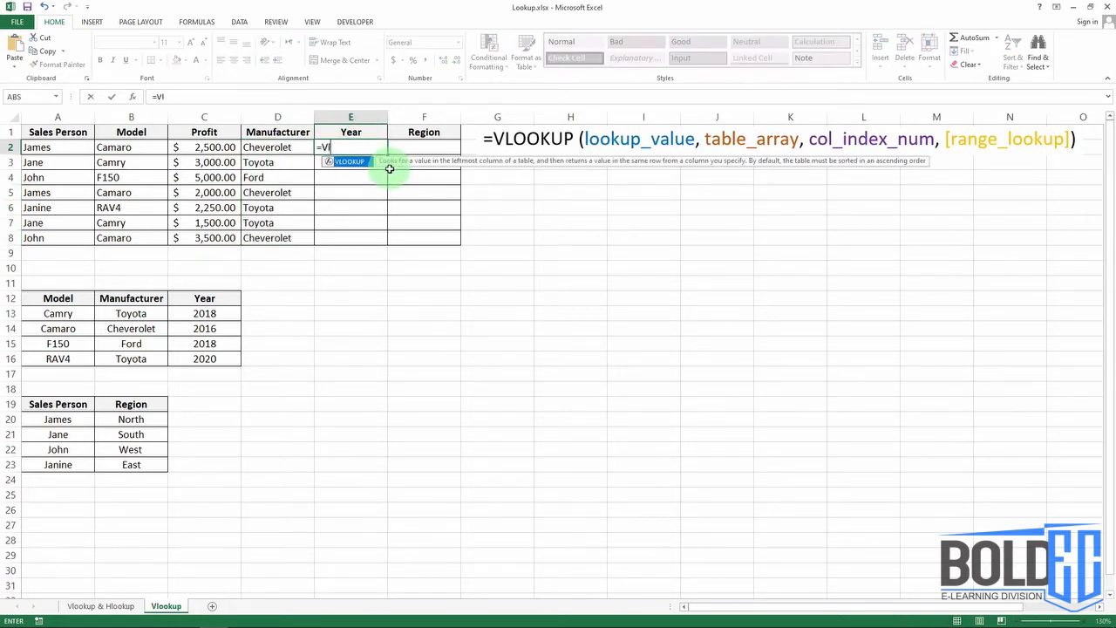
{"action": "key", "text": "Tab"}
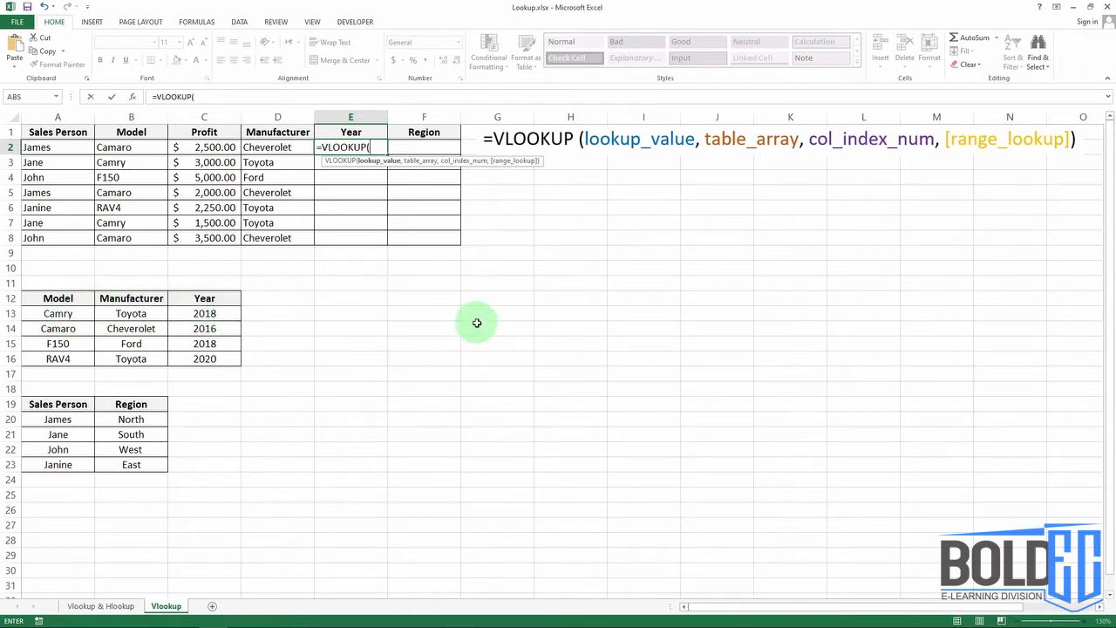
{"action": "left_click", "coordinate": [143, 148]}
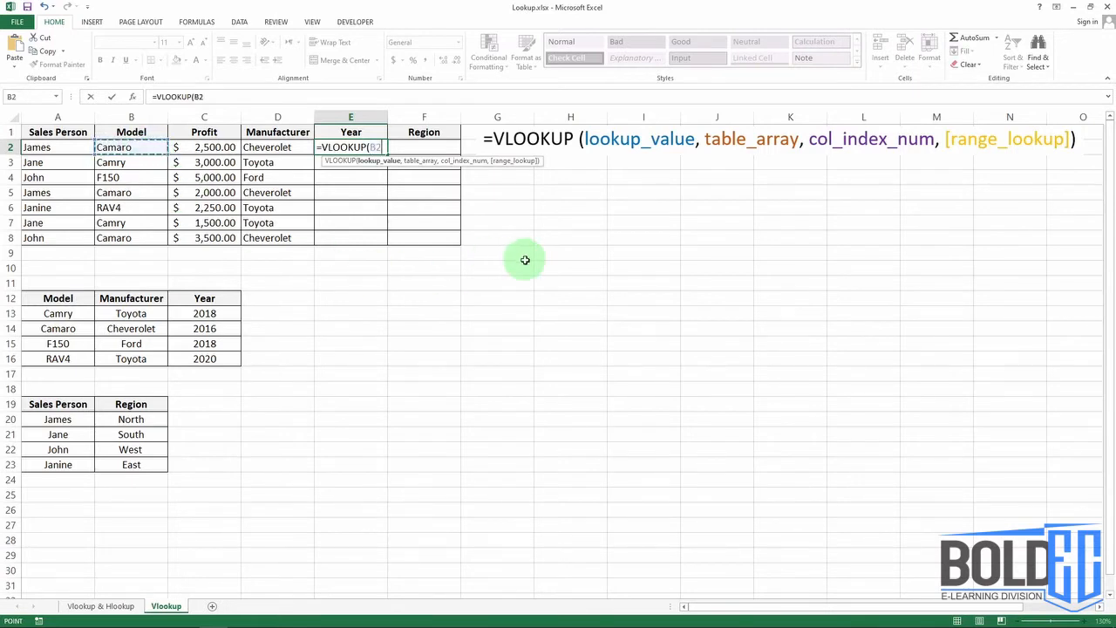
{"action": "type", "text": ","}
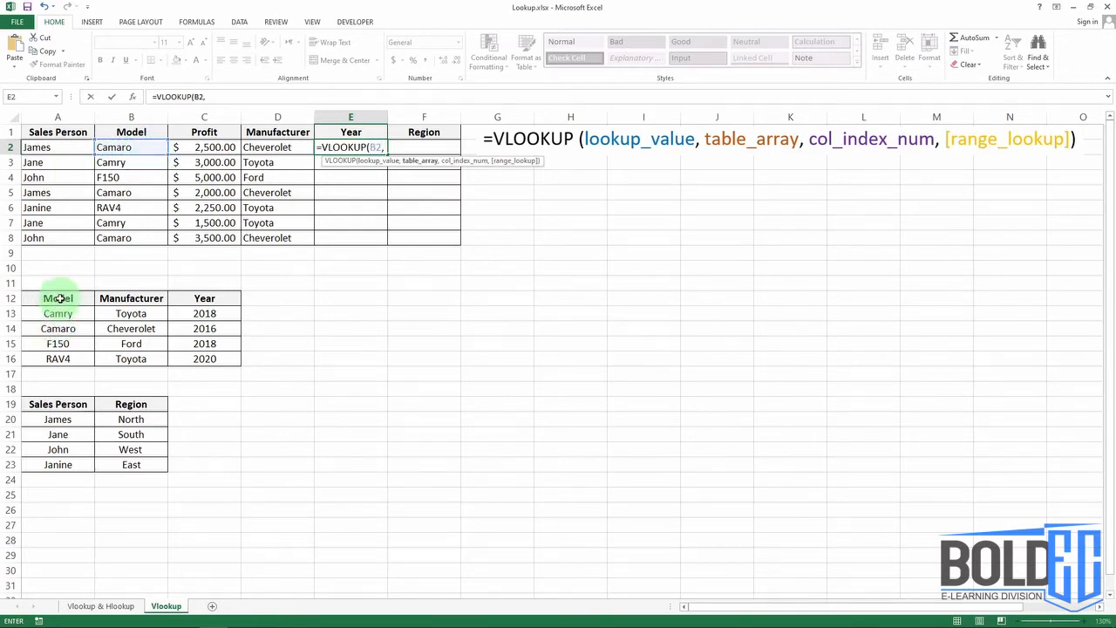
{"action": "left_click_drag", "start_coordinate": [54, 301], "coordinate": [179, 356]}
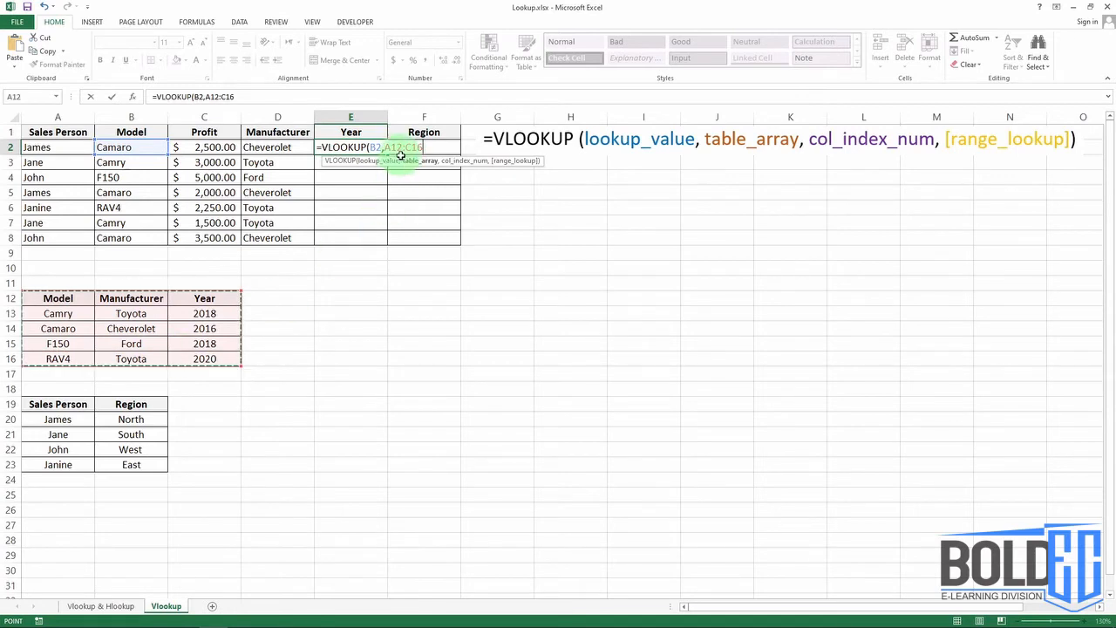
{"action": "left_click_drag", "start_coordinate": [387, 148], "coordinate": [423, 148]}
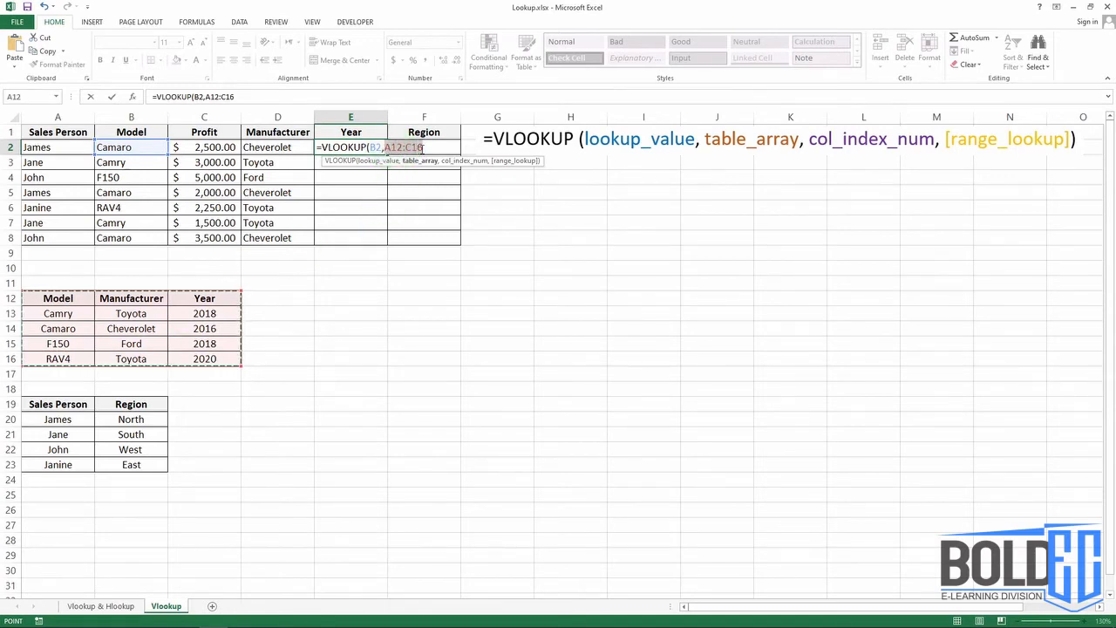
{"action": "key", "text": "F4"}
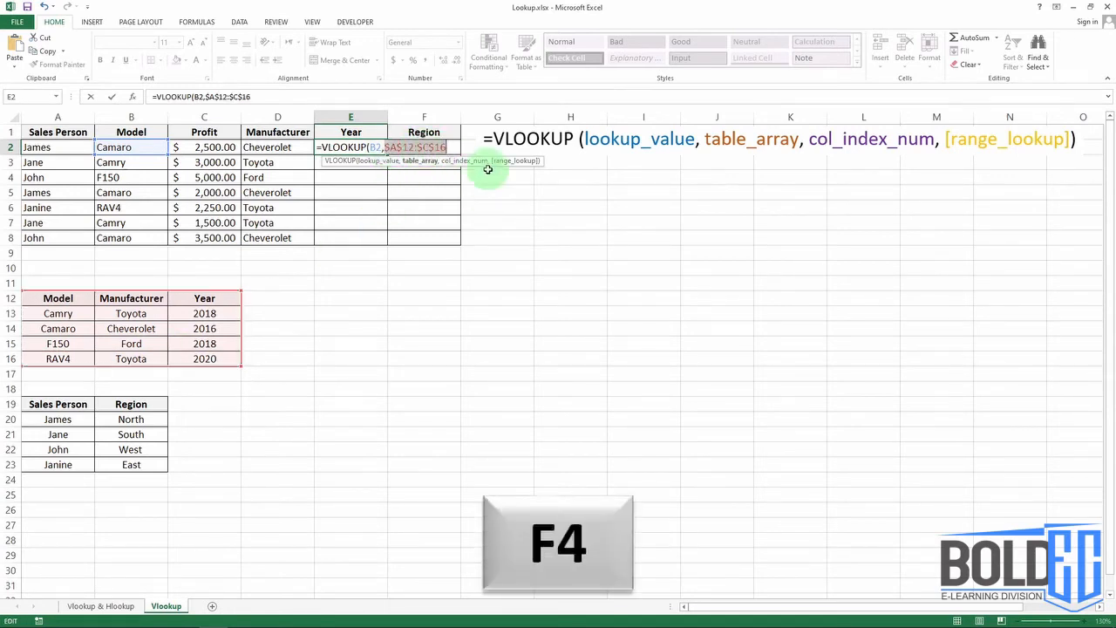
- Complete the E2 formula with column index 3 and exact match 0, and fill it down to E8
{"action": "key", "text": "Right"}
{"action": "type", "text": ","}
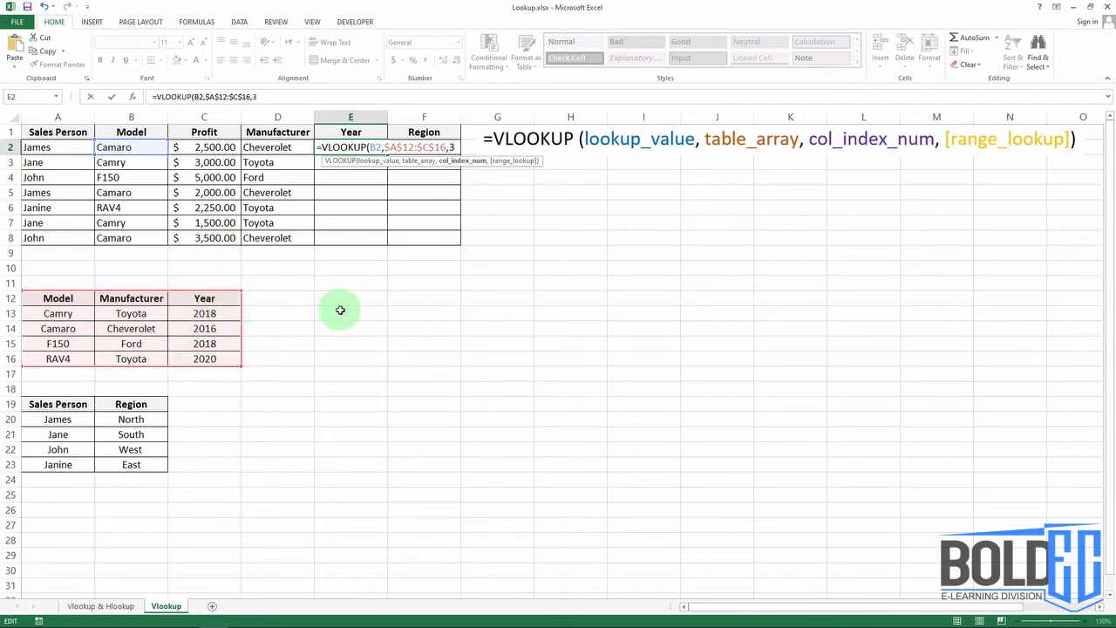
{"action": "type", "text": ",0)"}
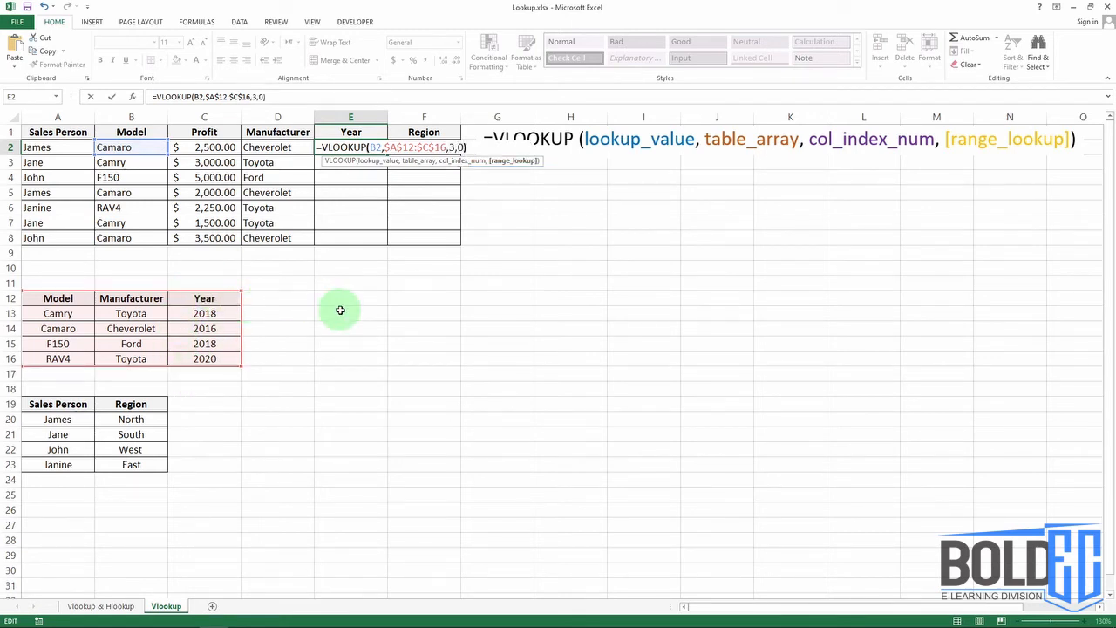
{"action": "key", "text": "Return"}
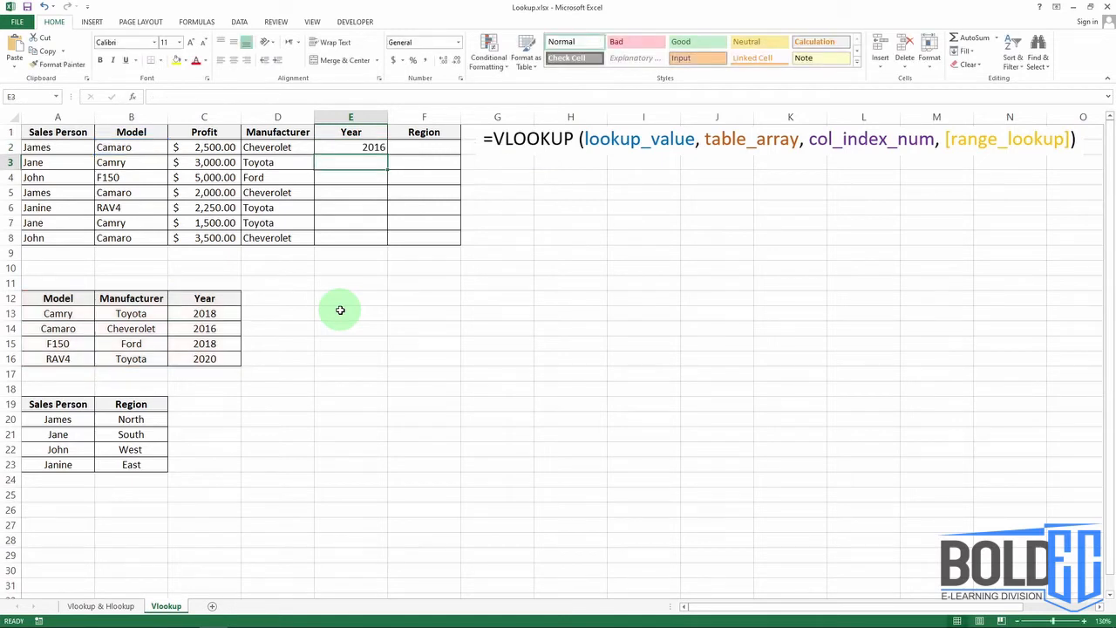
{"action": "left_click", "coordinate": [383, 148]}
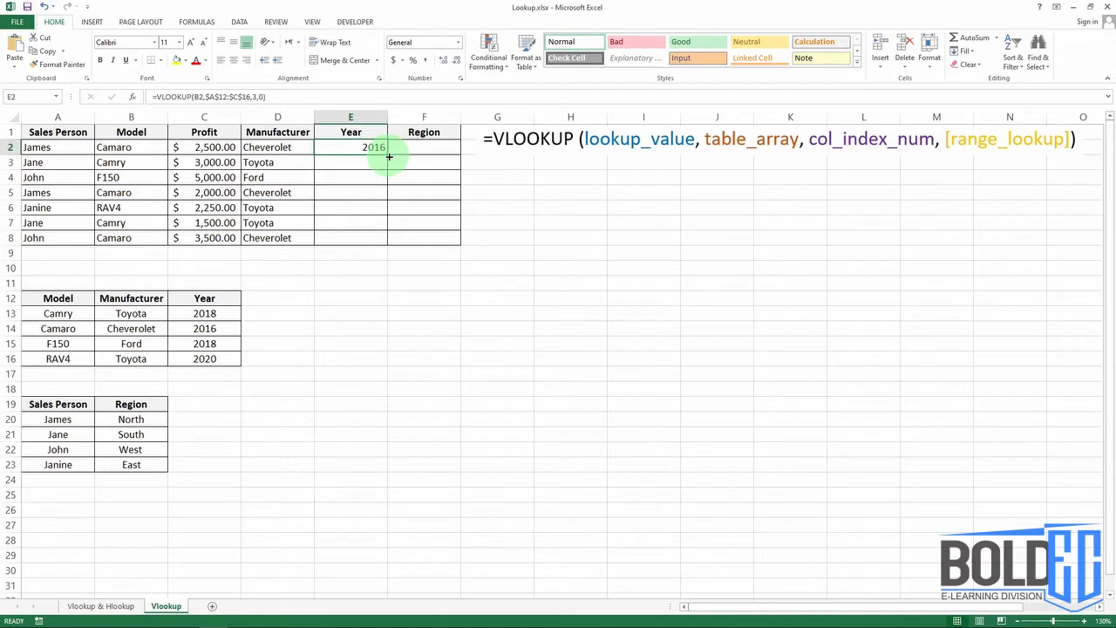
{"action": "left_click_drag", "start_coordinate": [388, 155], "coordinate": [392, 233]}
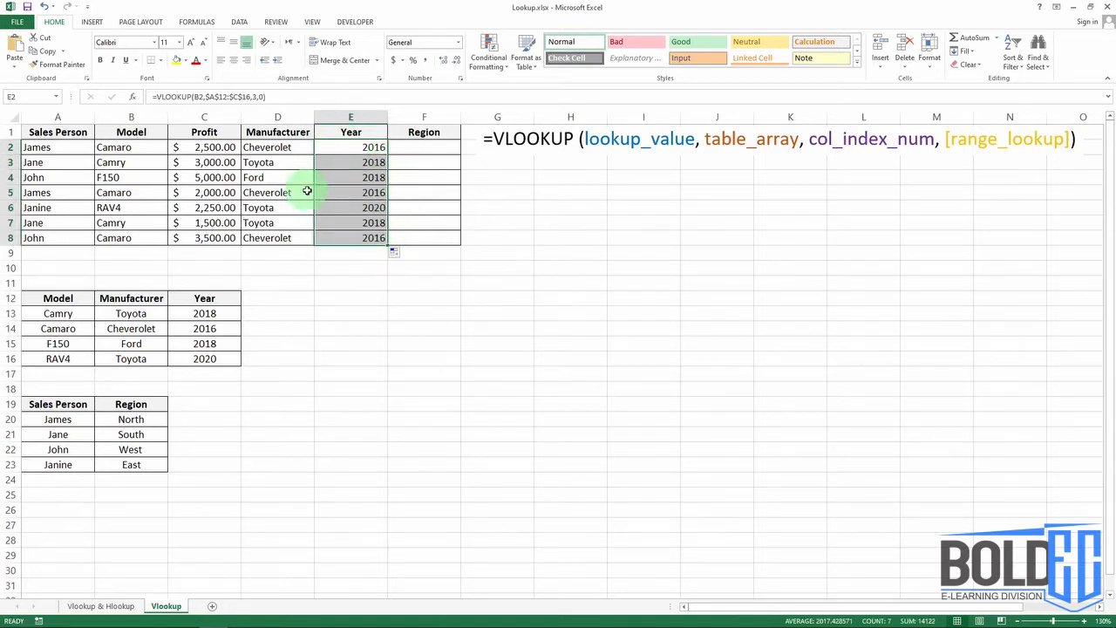
- Write the formula =VLOOKUP(A2,A19:B23,2,0) in cell F2 of the Region column
{"action": "left_click", "coordinate": [424, 150]}
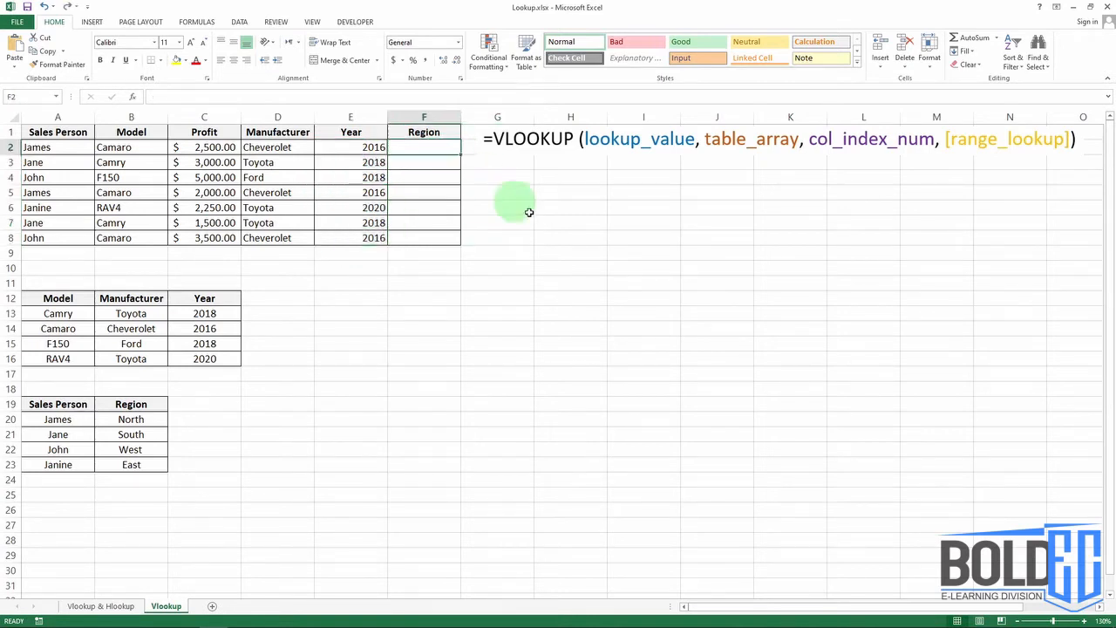
{"action": "type", "text": "="}
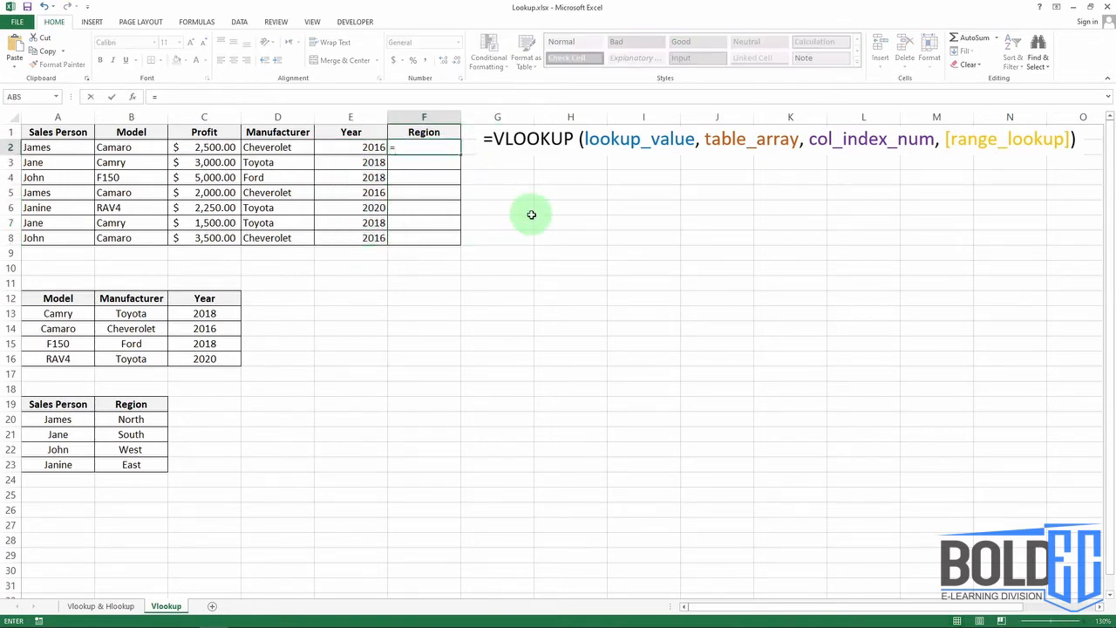
{"action": "type", "text": "vlo"}
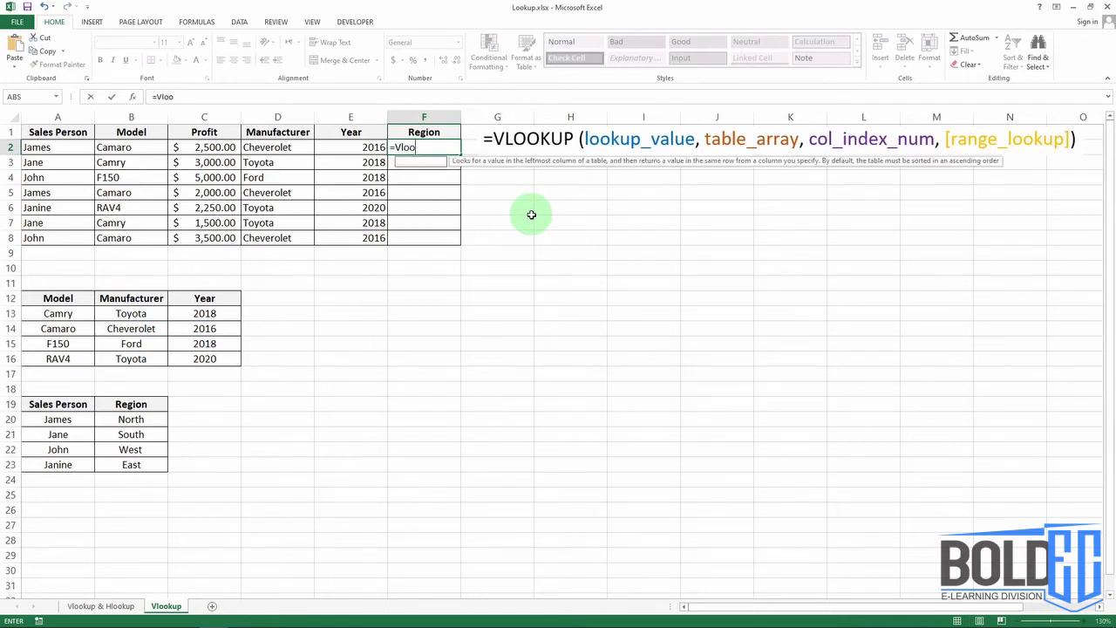
{"action": "key", "text": "Tab"}
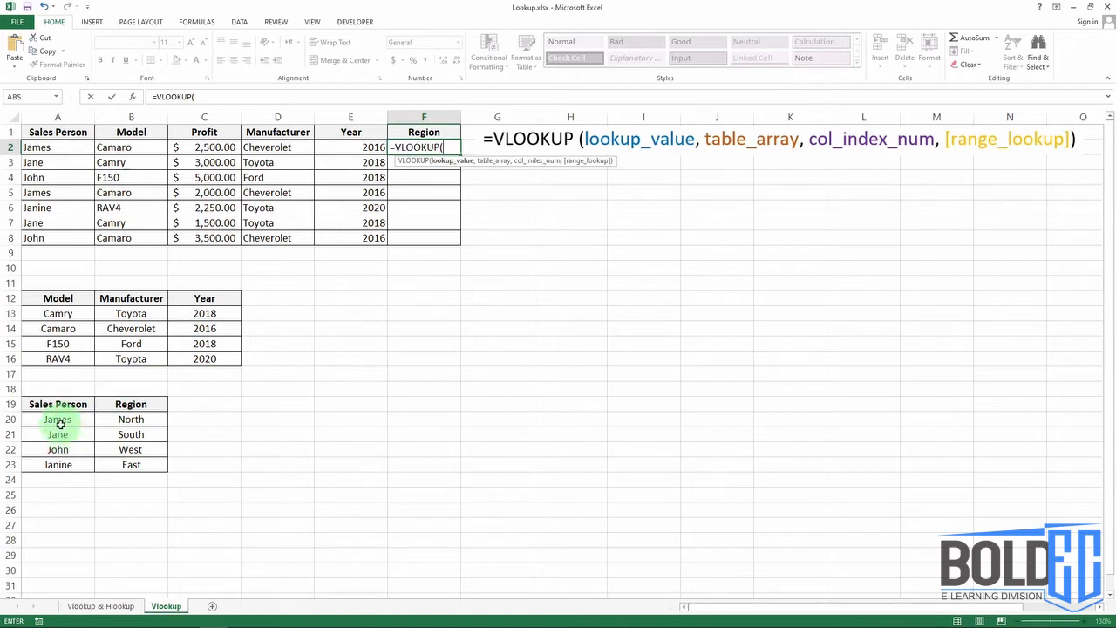
{"action": "left_click", "coordinate": [37, 146]}
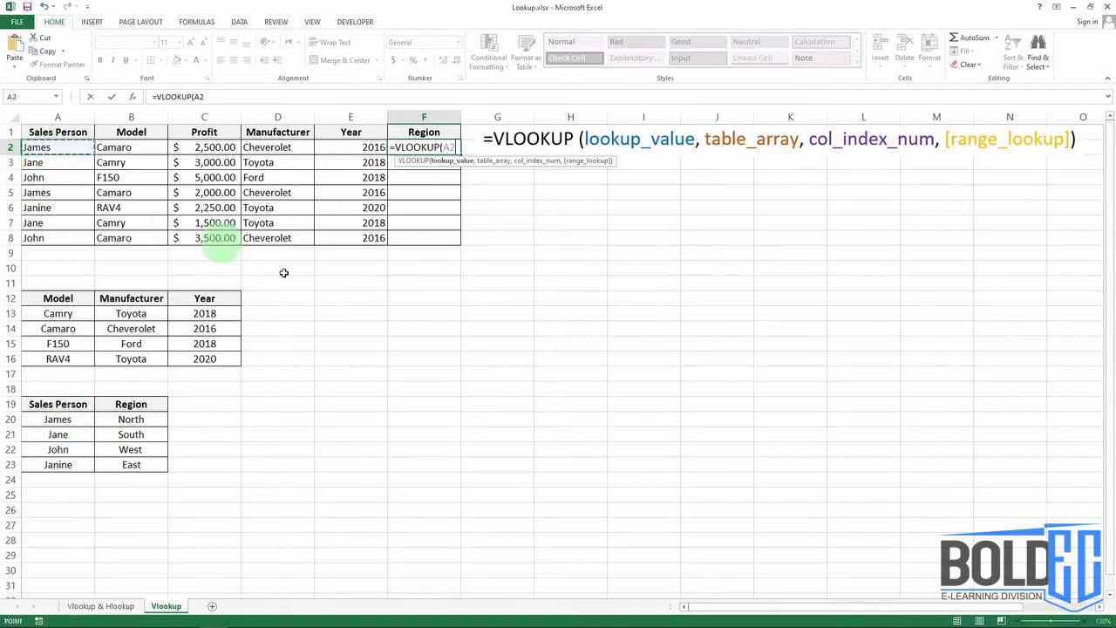
{"action": "type", "text": ","}
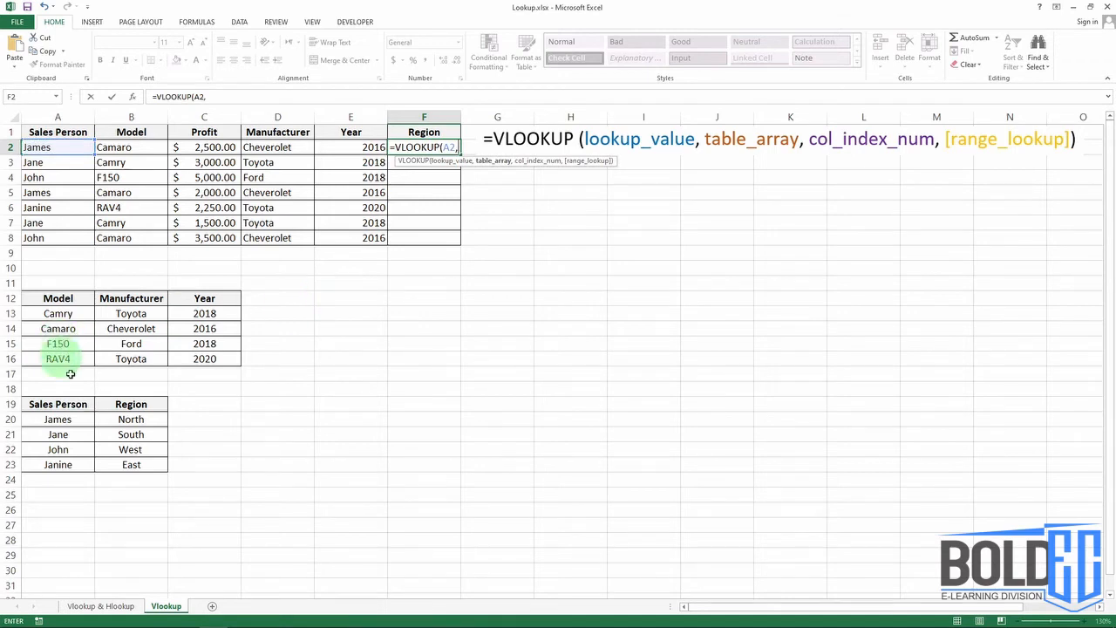
{"action": "left_click_drag", "start_coordinate": [61, 404], "coordinate": [157, 471]}
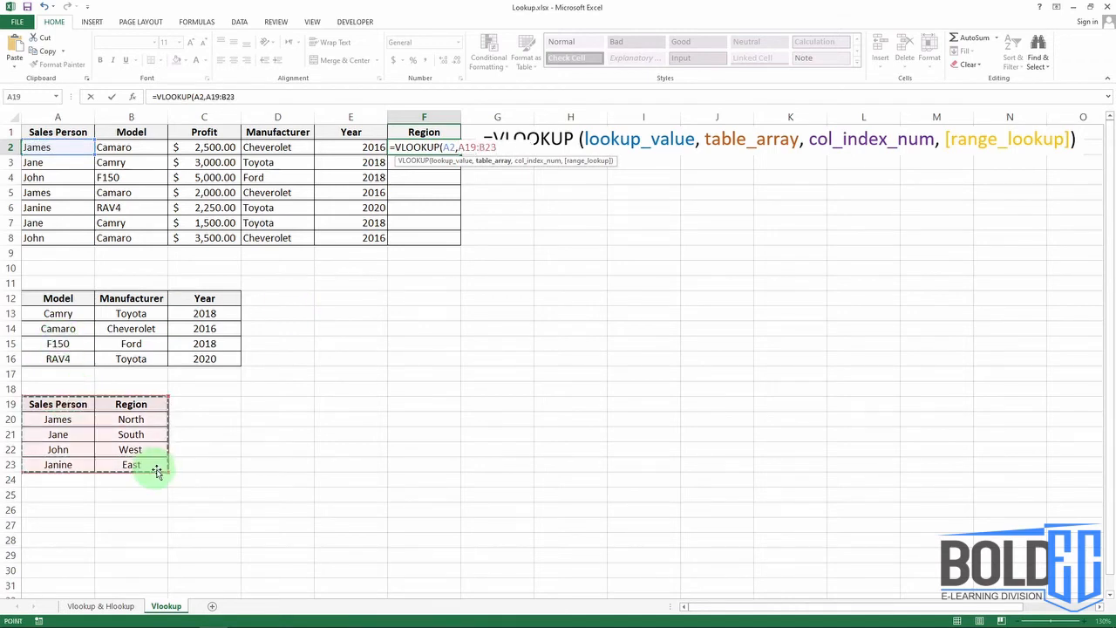
{"action": "type", "text": ",2"}
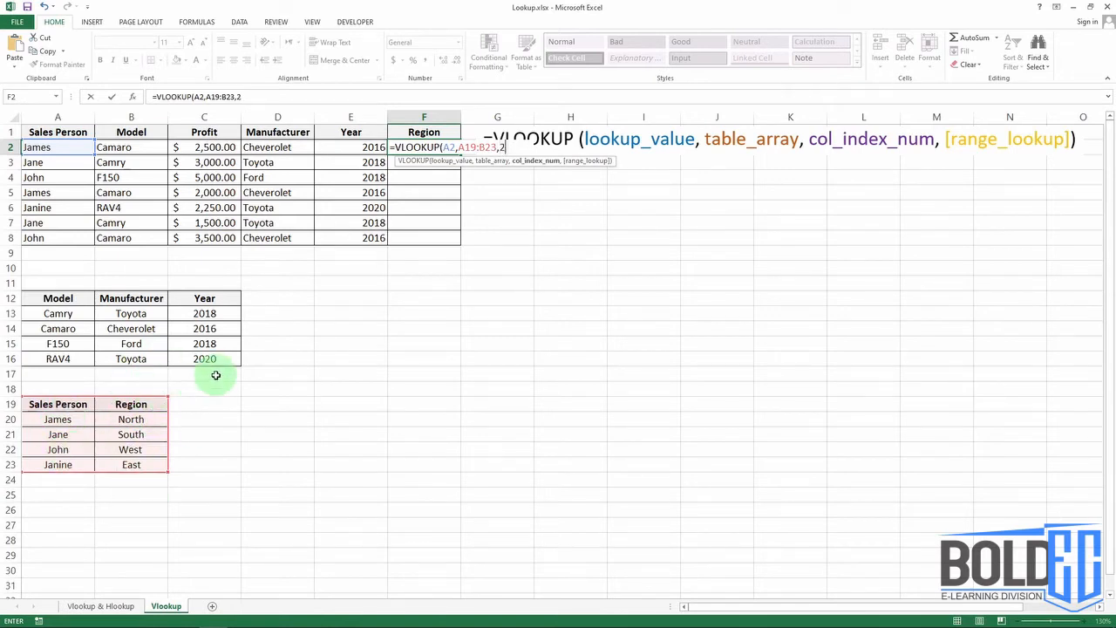
{"action": "type", "text": ",0"}
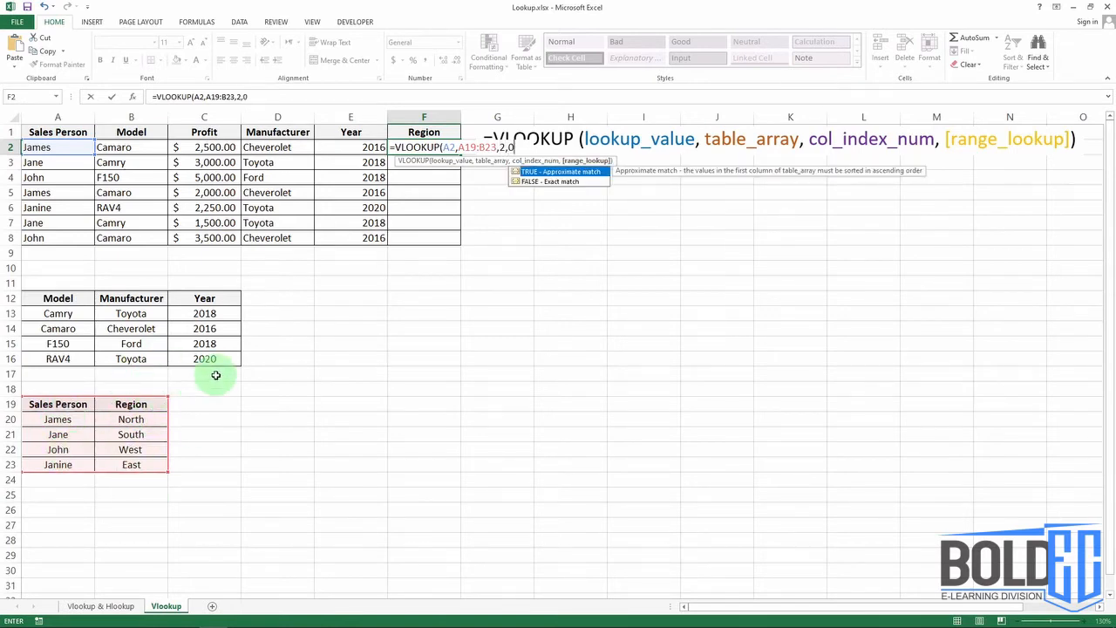
{"action": "type", "text": ")"}
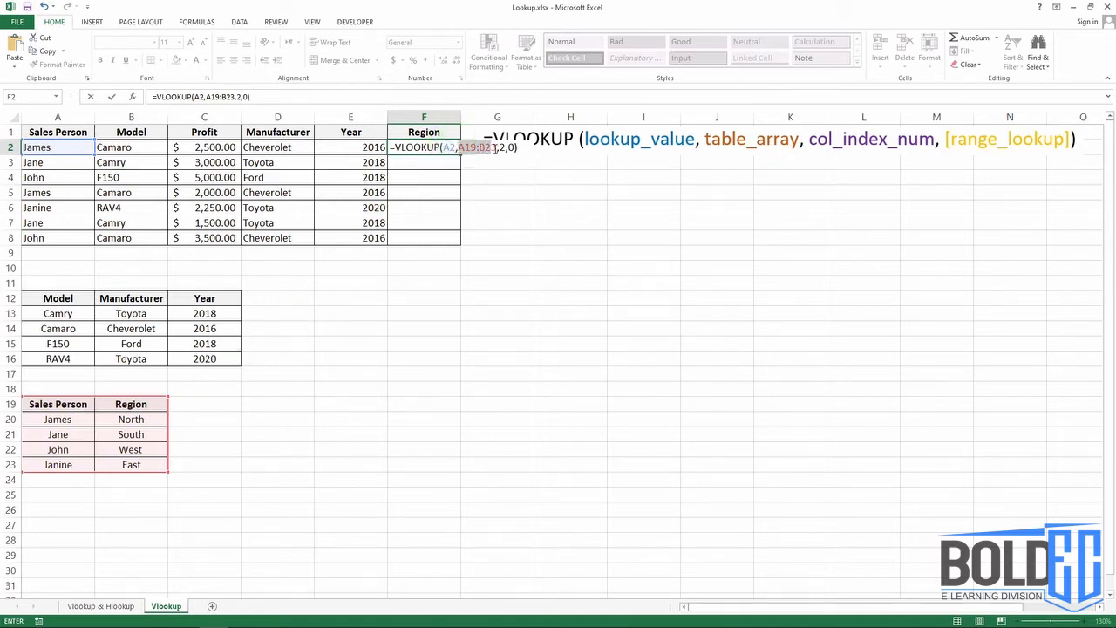
- Make the table range in F2's formula absolute as $A$19:$B$23 and fill the formula down to F8
{"action": "left_click", "coordinate": [496, 148]}
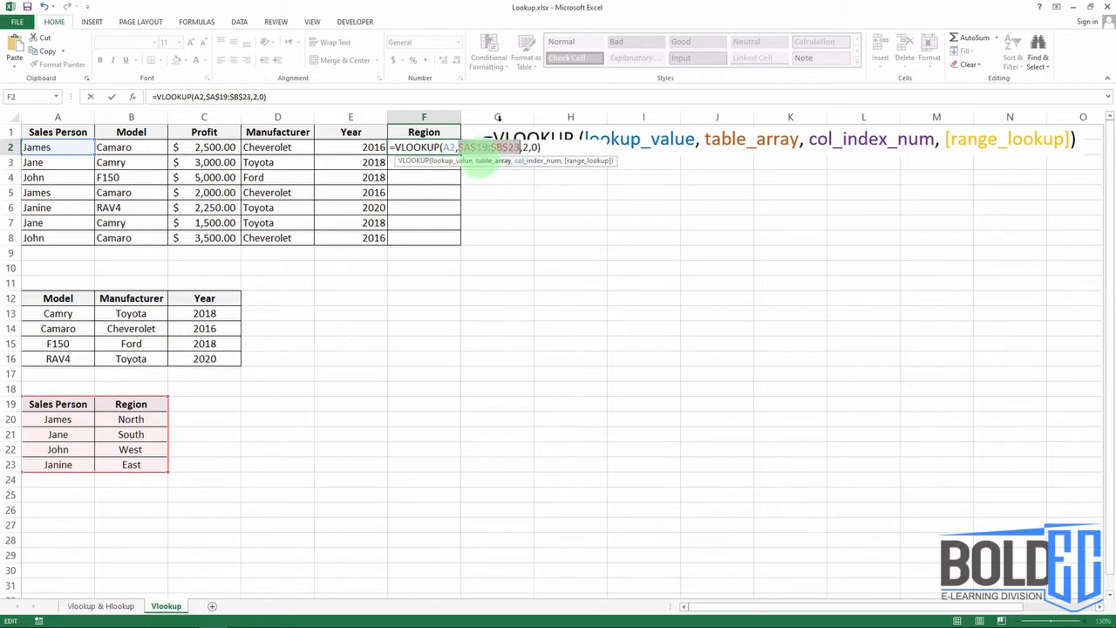
{"action": "key", "text": "Return"}
{"action": "left_click", "coordinate": [455, 145]}
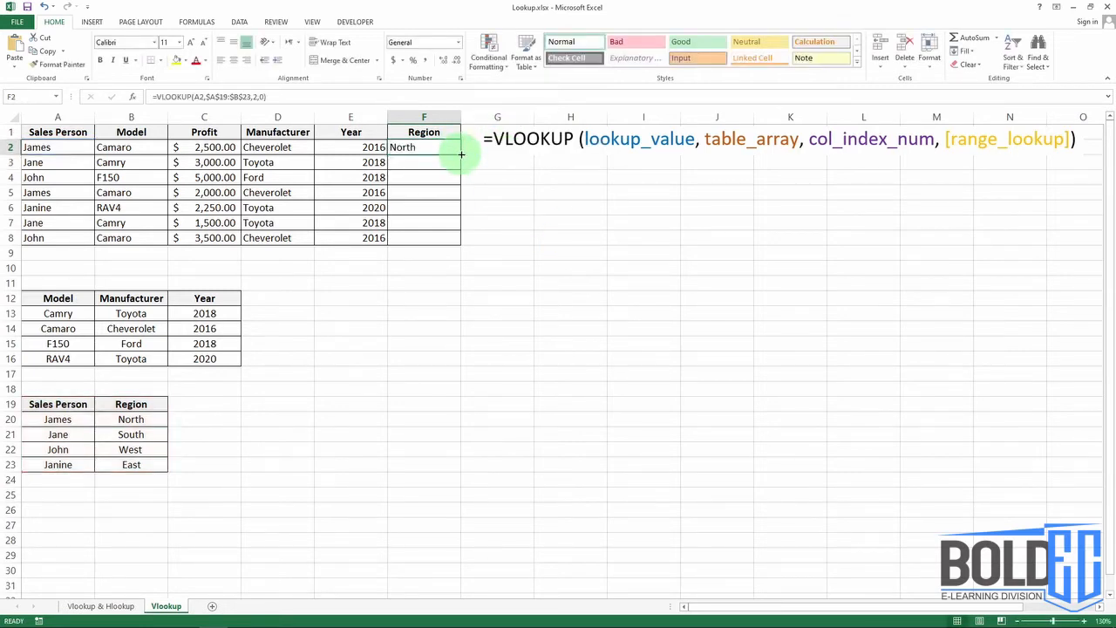
{"action": "double_click", "coordinate": [461, 155]}
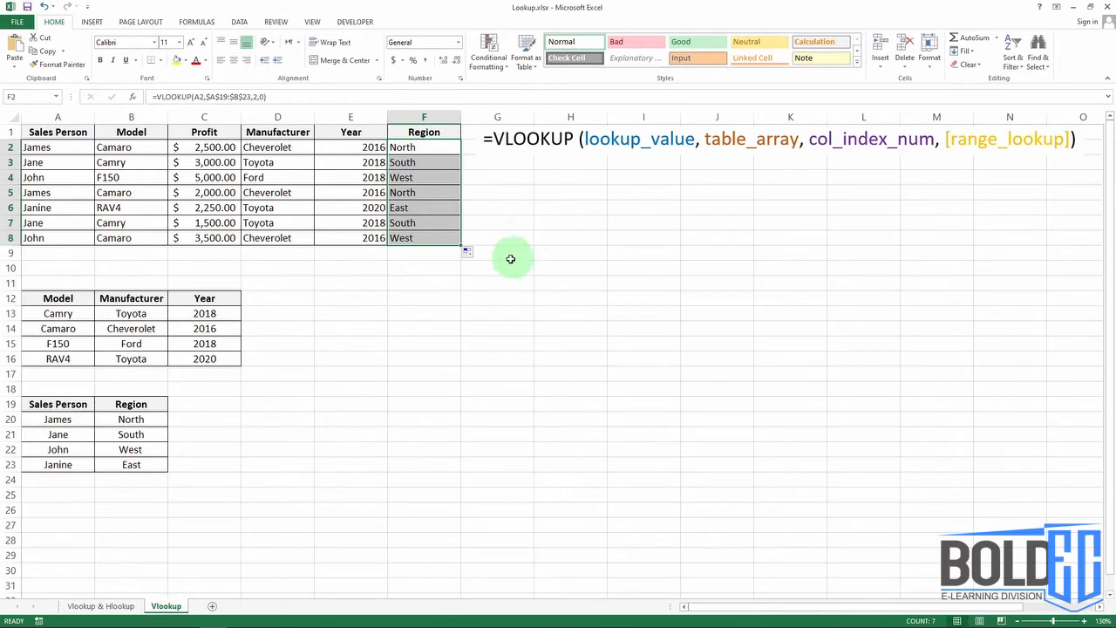
{"action": "left_click", "coordinate": [568, 233]}
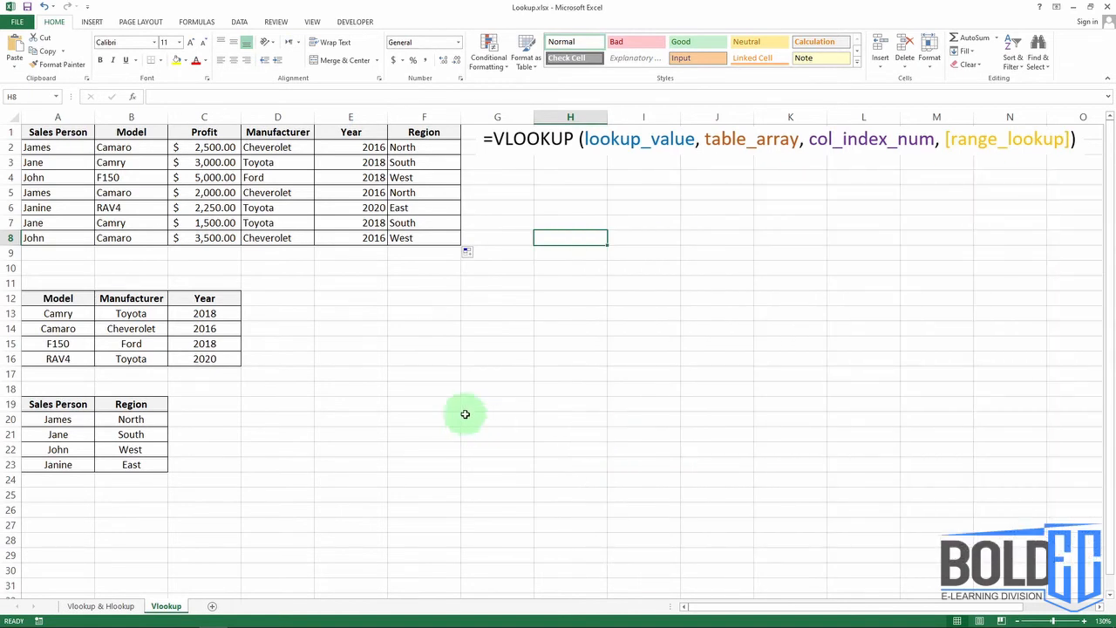
- Add a trailing space after Camry in cell B3 and remove it again
{"action": "double_click", "coordinate": [143, 163]}
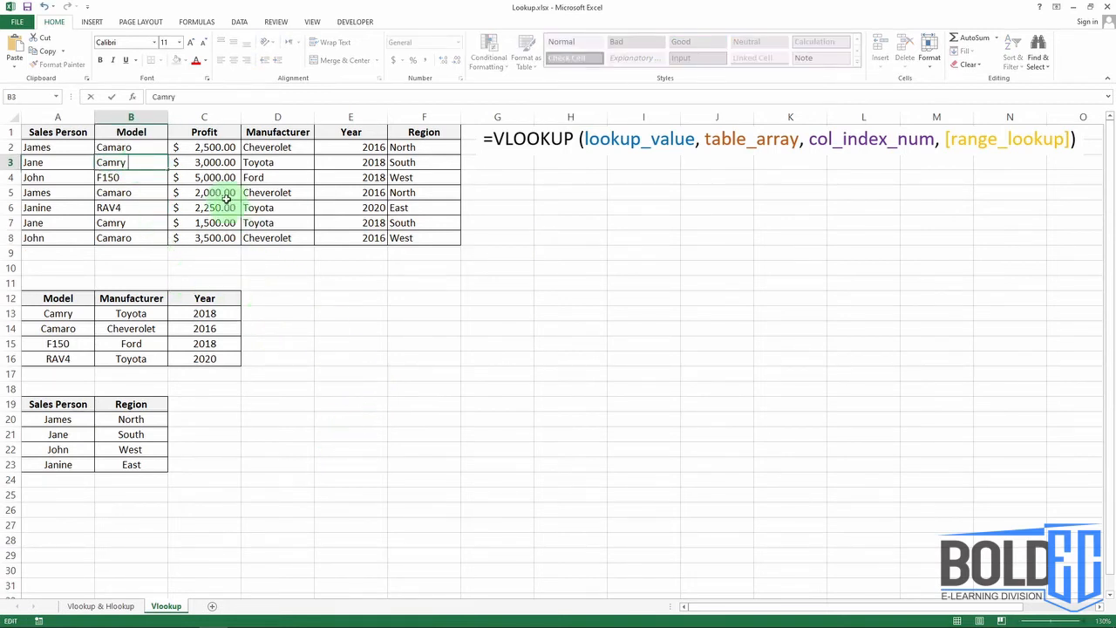
{"action": "key", "text": "Return"}
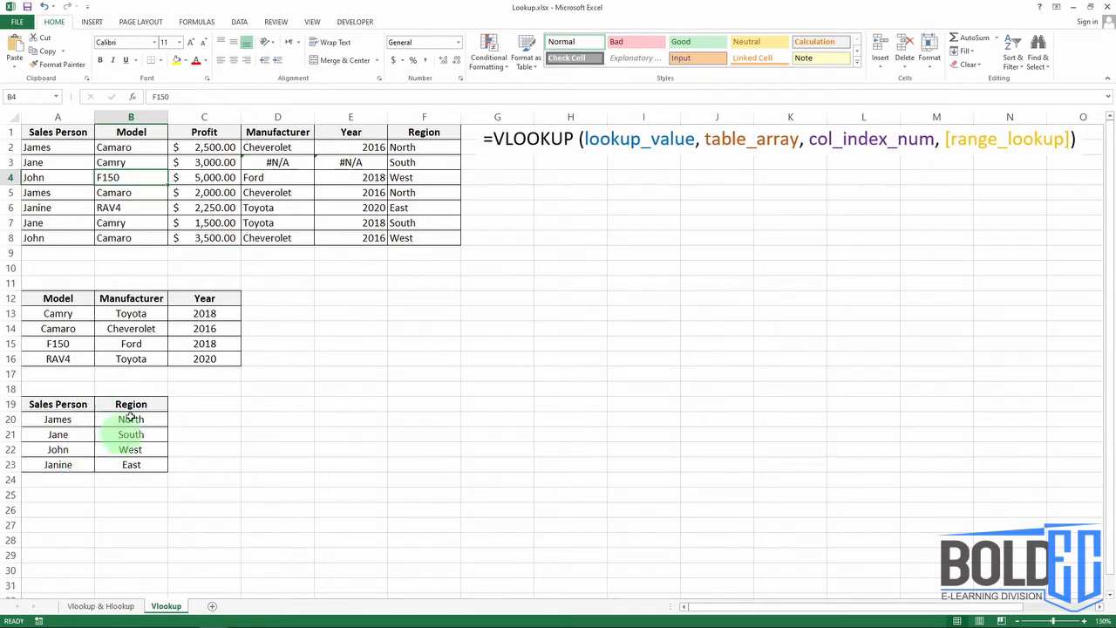
{"action": "left_click", "coordinate": [132, 163]}
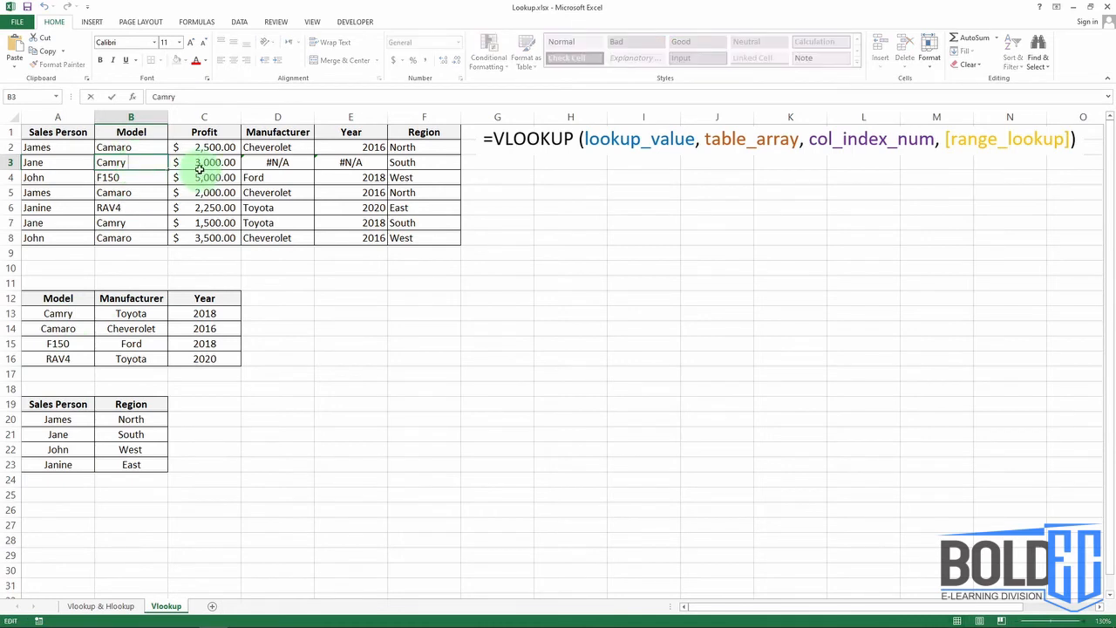
{"action": "key", "text": "BackSpace"}
{"action": "key", "text": "Return"}
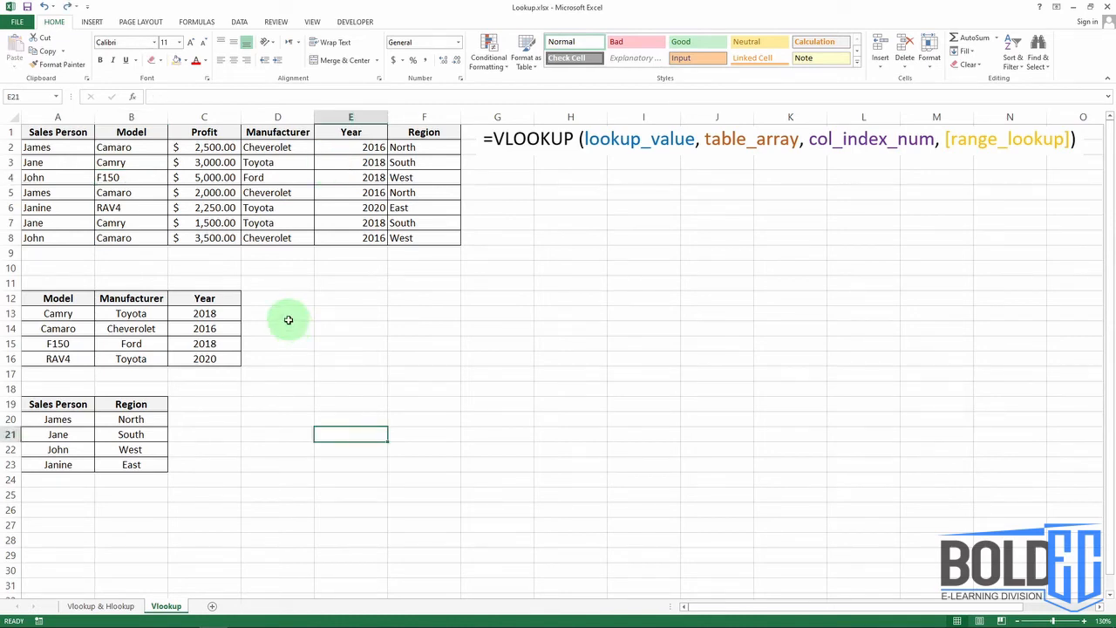
- Change the table range in D2's formula to the relative reference A12:C16 and fill the formula down to D8
{"action": "double_click", "coordinate": [270, 147]}
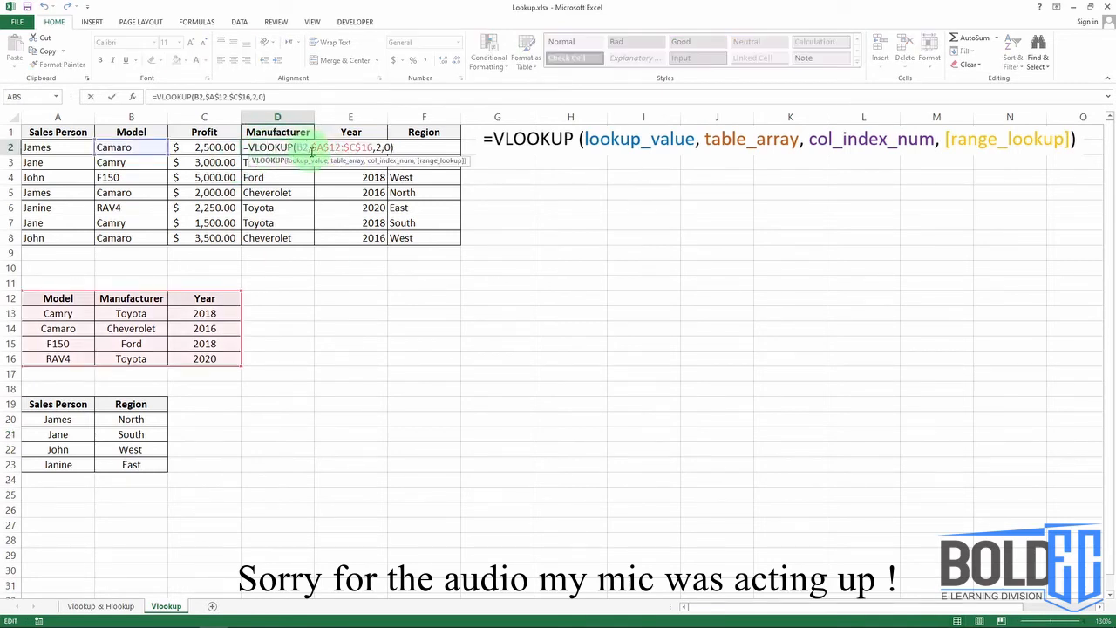
{"action": "left_click", "coordinate": [372, 148]}
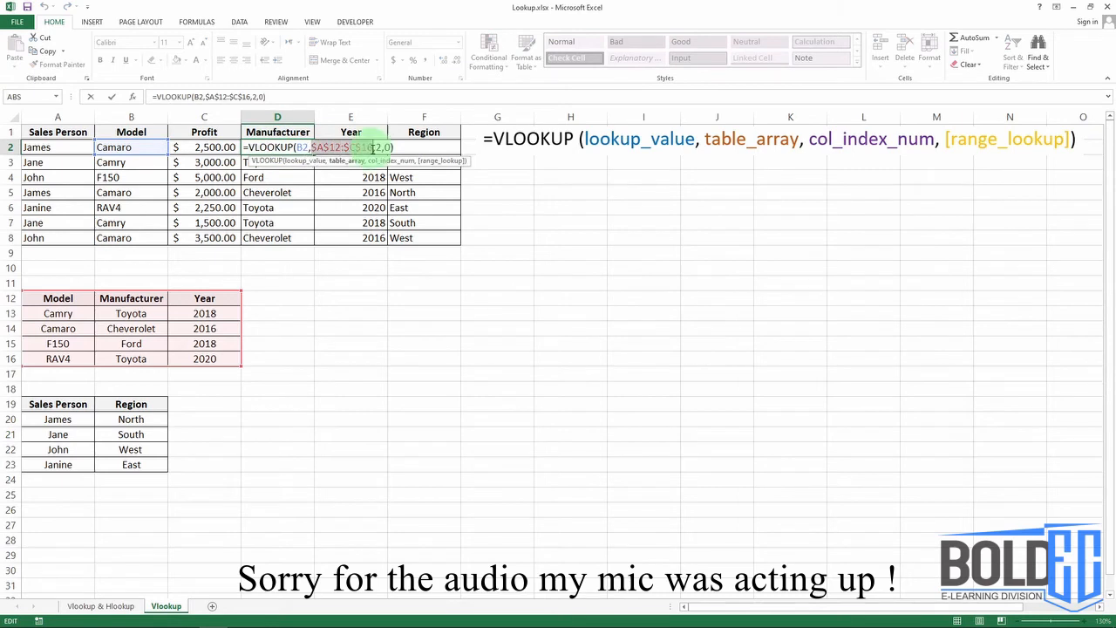
{"action": "left_click_drag", "start_coordinate": [369, 146], "coordinate": [342, 148]}
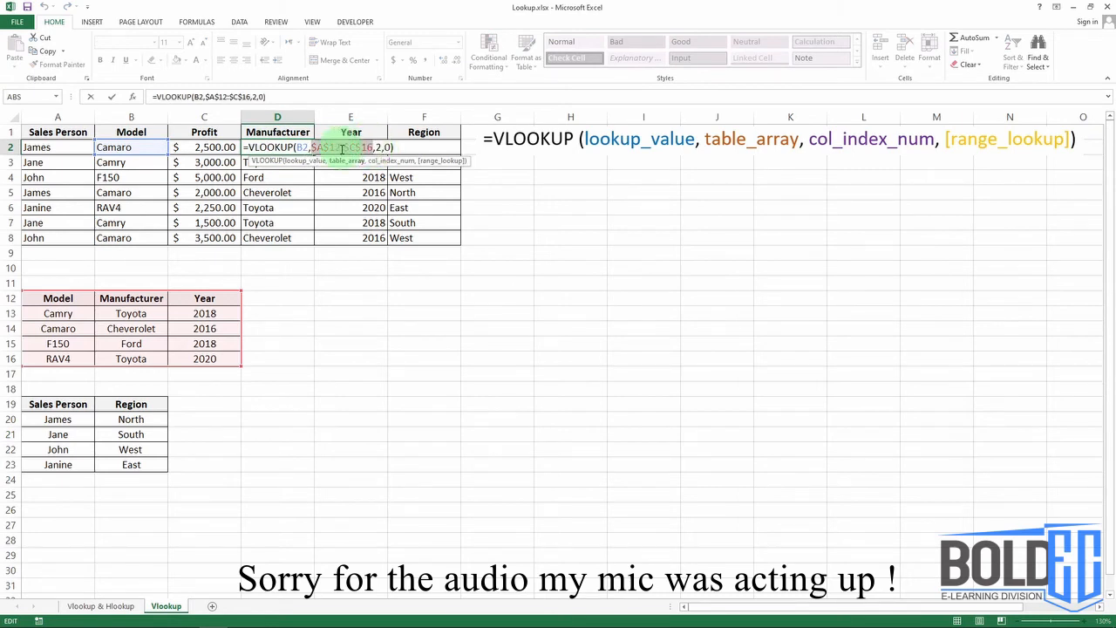
{"action": "key", "text": "F4"}
{"action": "key", "text": "F4"}
{"action": "key", "text": "F4"}
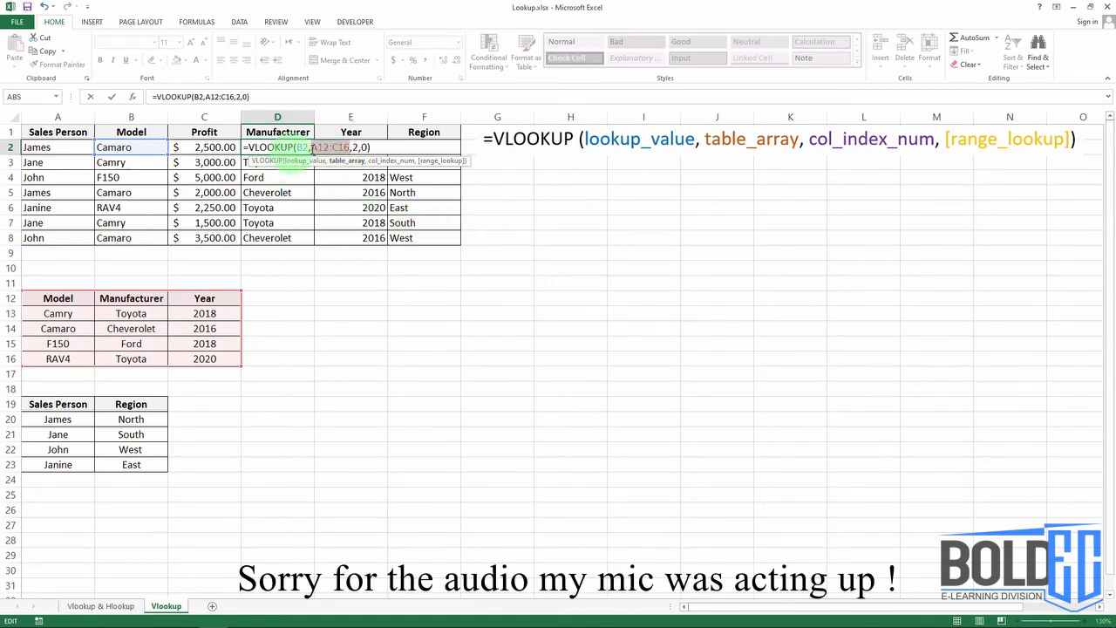
{"action": "left_click_drag", "start_coordinate": [351, 135], "coordinate": [381, 135]}
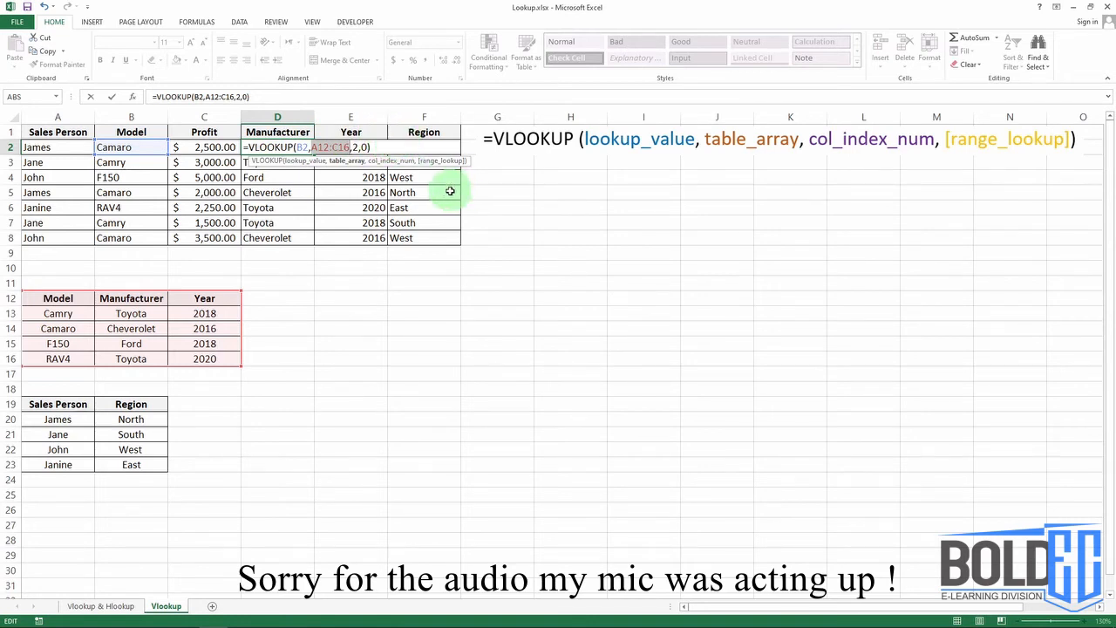
{"action": "key", "text": "Return"}
{"action": "left_click", "coordinate": [307, 150]}
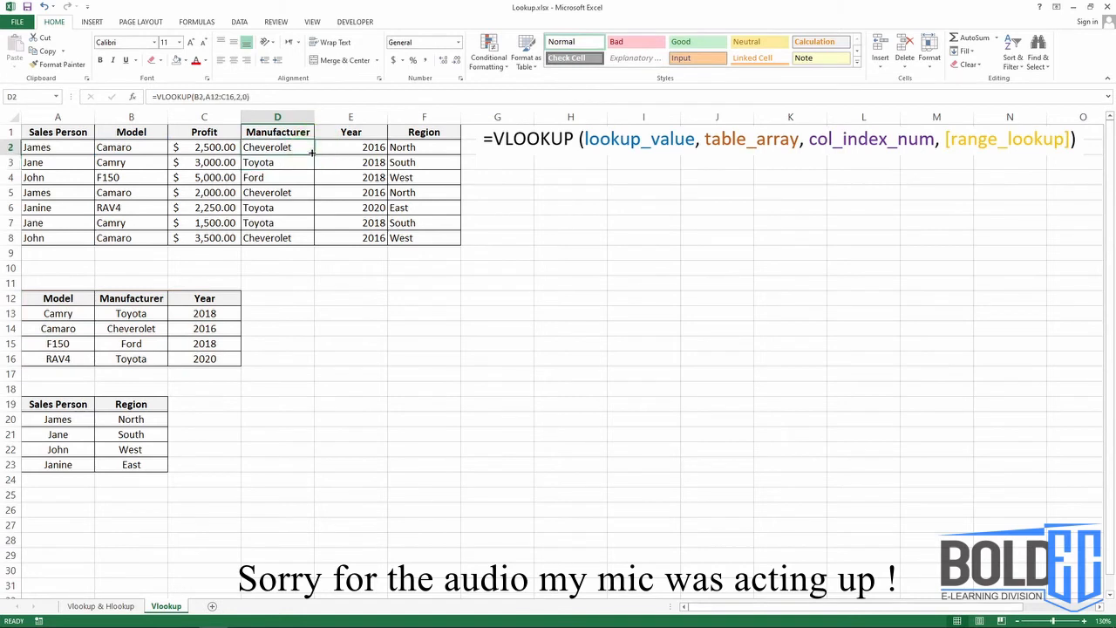
{"action": "double_click", "coordinate": [312, 154]}
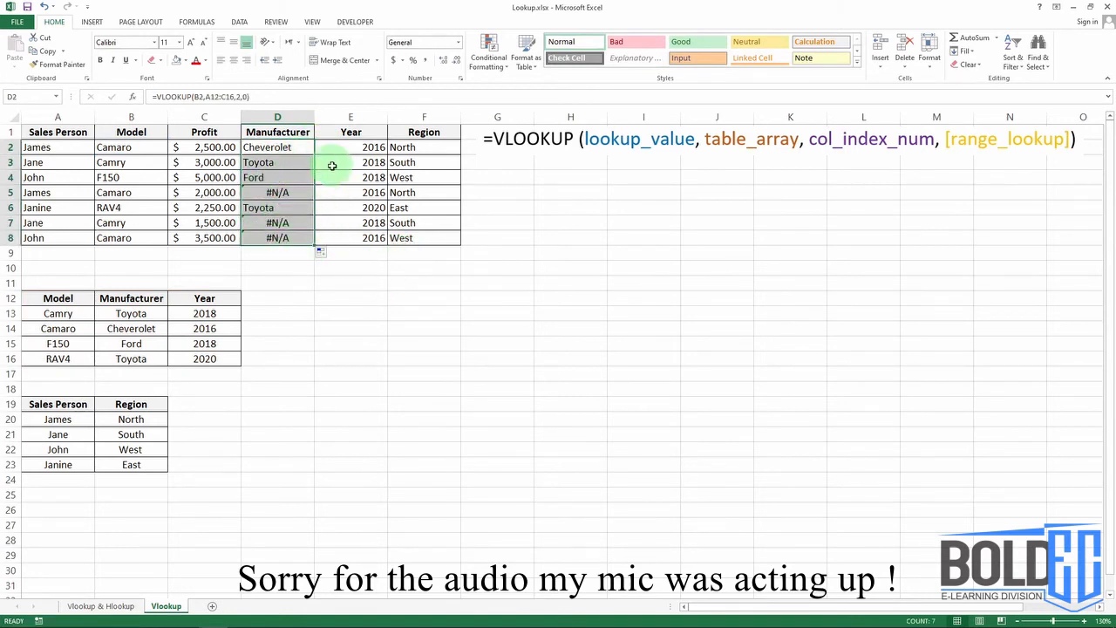
- Inspect the formulas in cells D2 to D5 one by one to compare which table range each references
{"action": "left_click", "coordinate": [284, 148]}
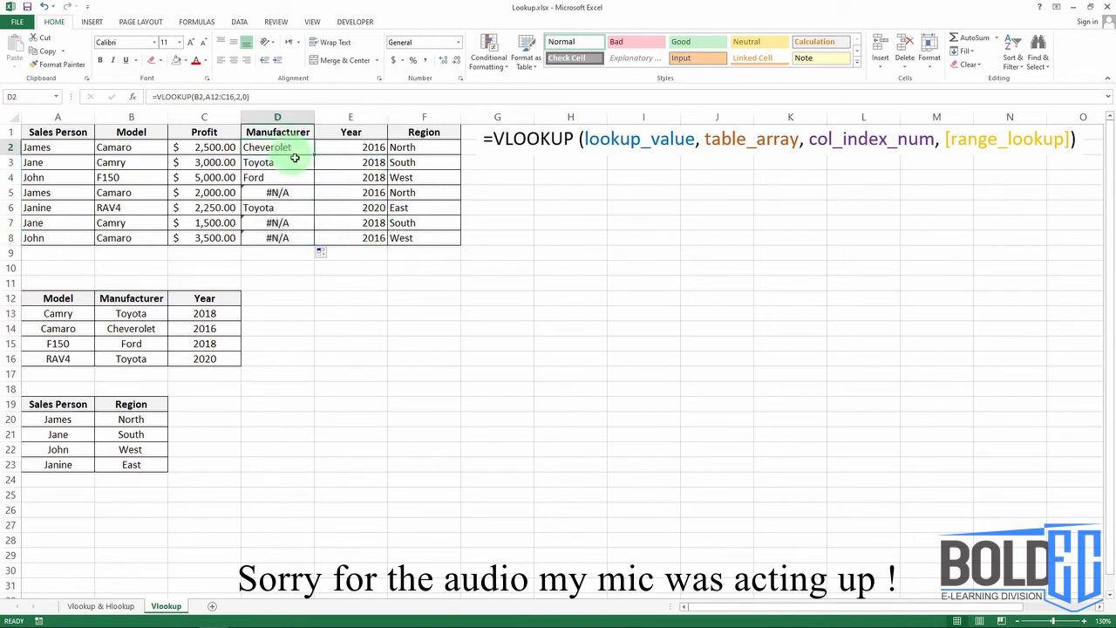
{"action": "key", "text": "F2"}
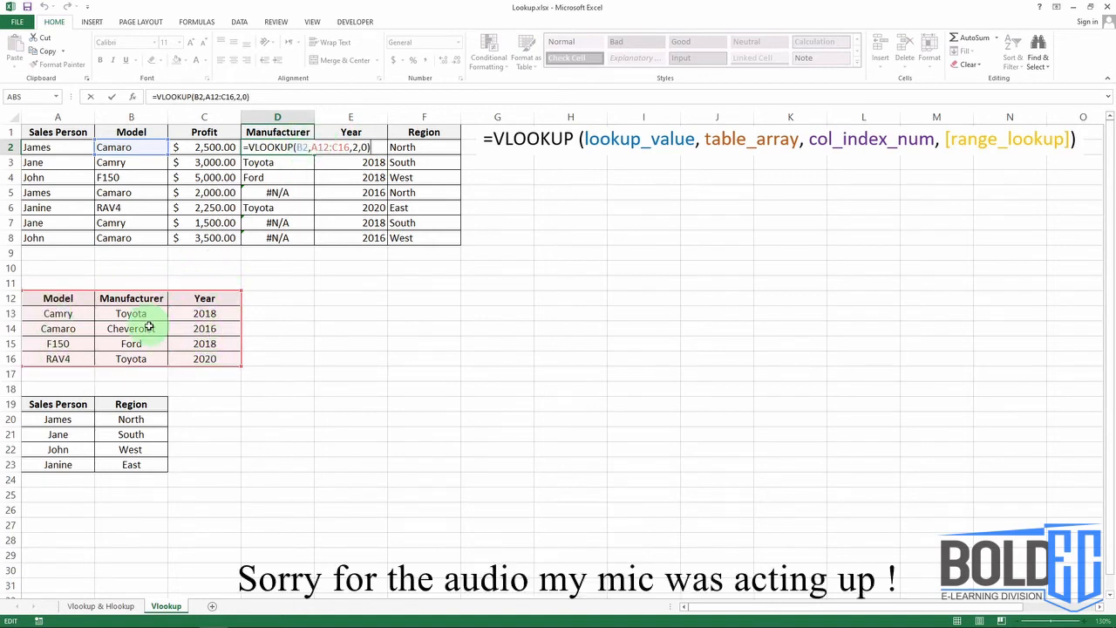
{"action": "key", "text": "Return"}
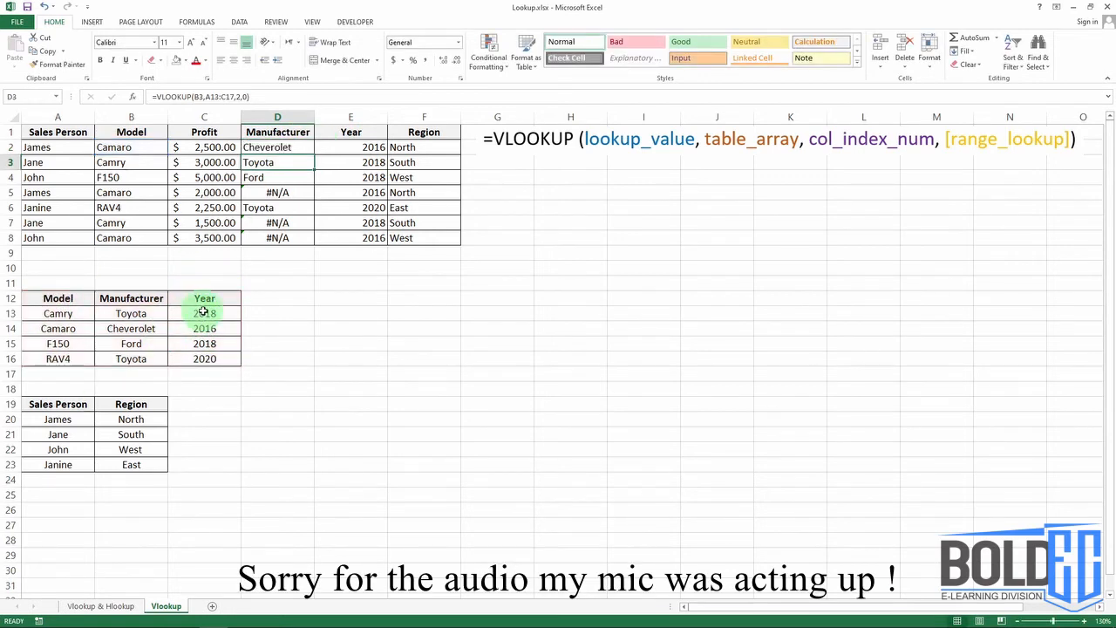
{"action": "key", "text": "F2"}
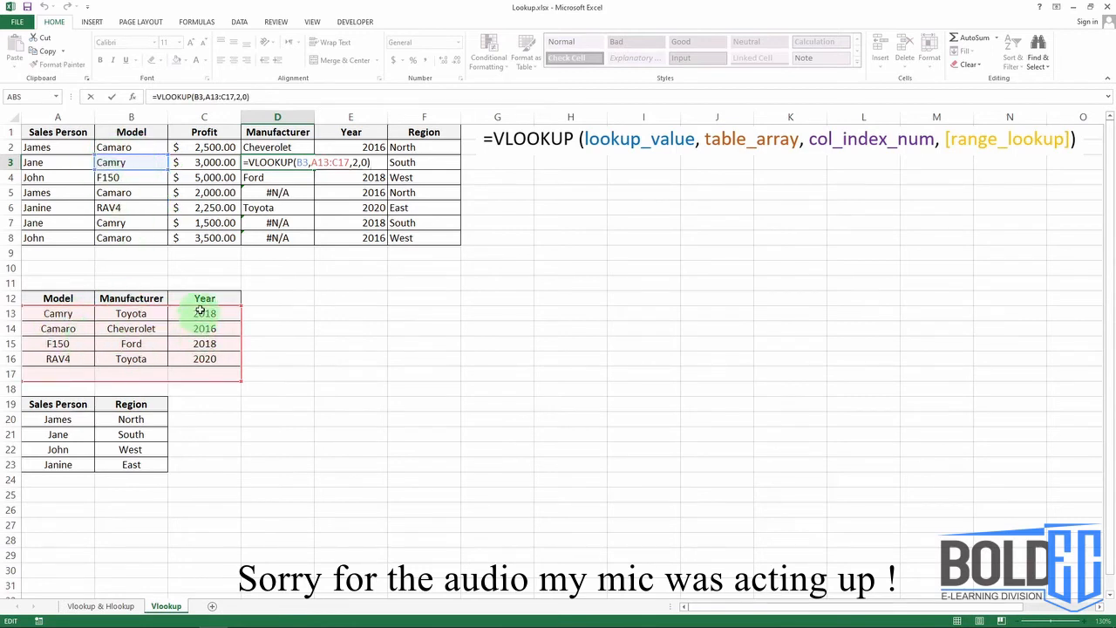
{"action": "key", "text": "Return"}
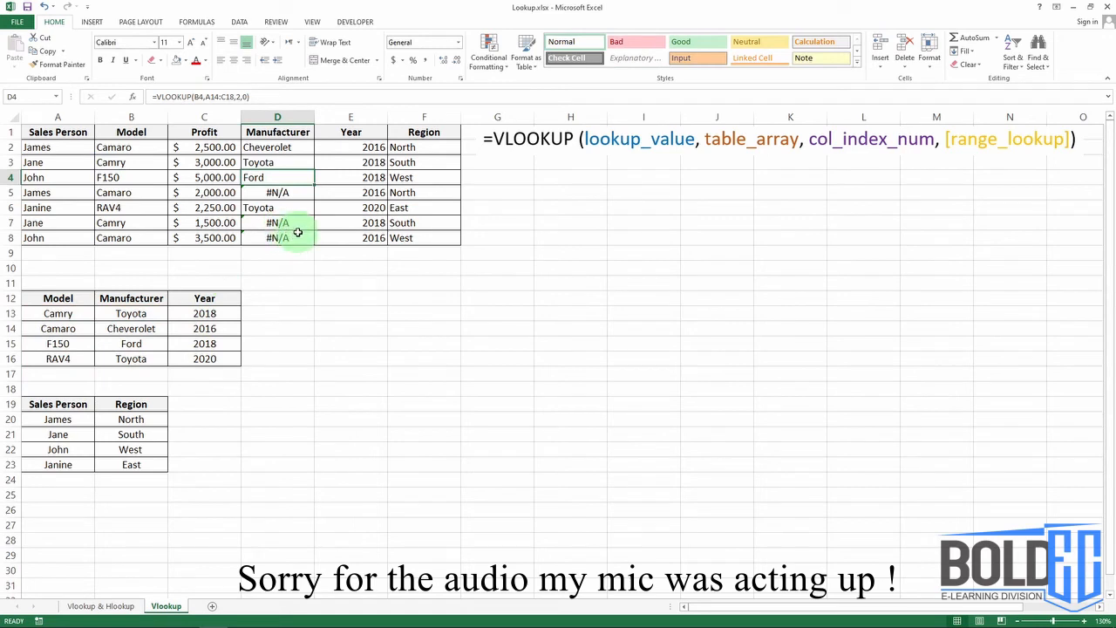
{"action": "key", "text": "F2"}
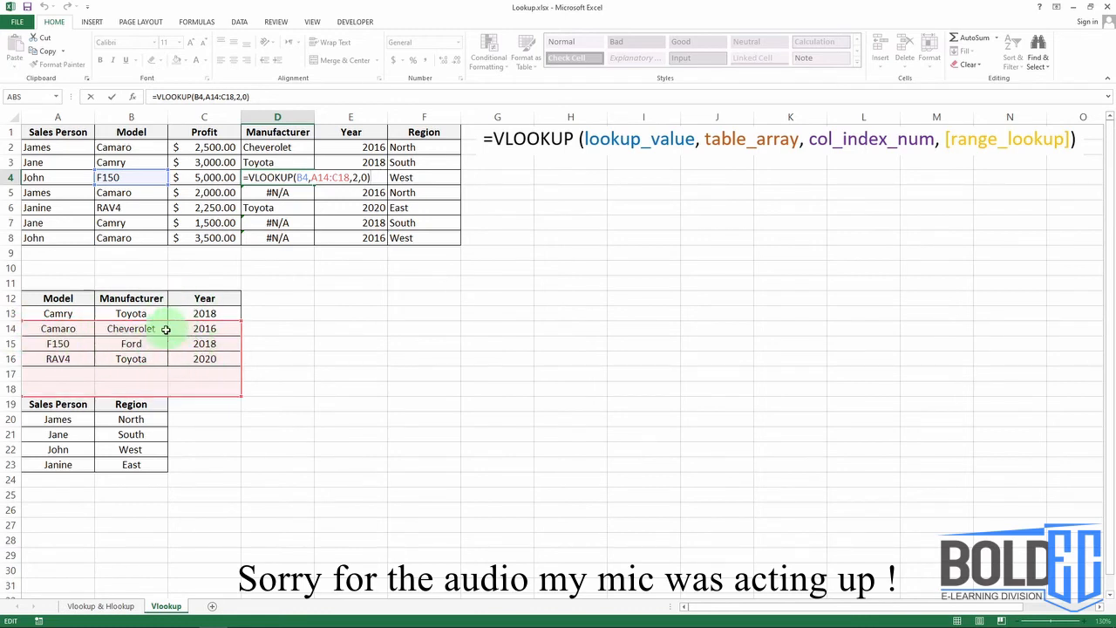
{"action": "key", "text": "Return"}
{"action": "key", "text": "F2"}
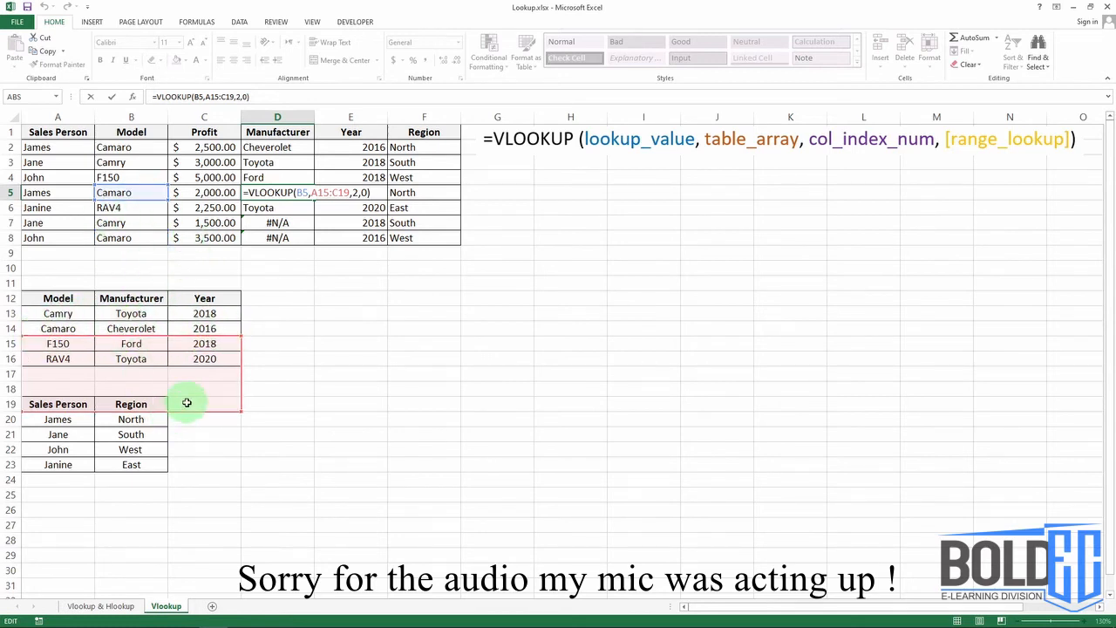
{"action": "key", "text": "Return"}
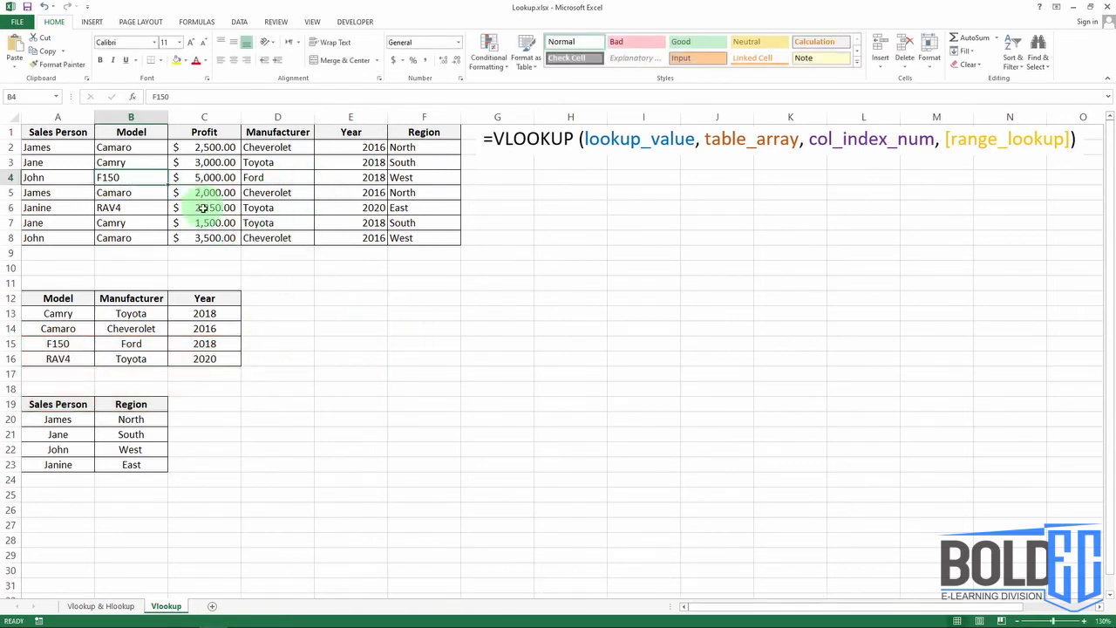
- Set the column index in E2's VLOOKUP formula to 5 and restore it to 3
{"action": "double_click", "coordinate": [375, 148]}
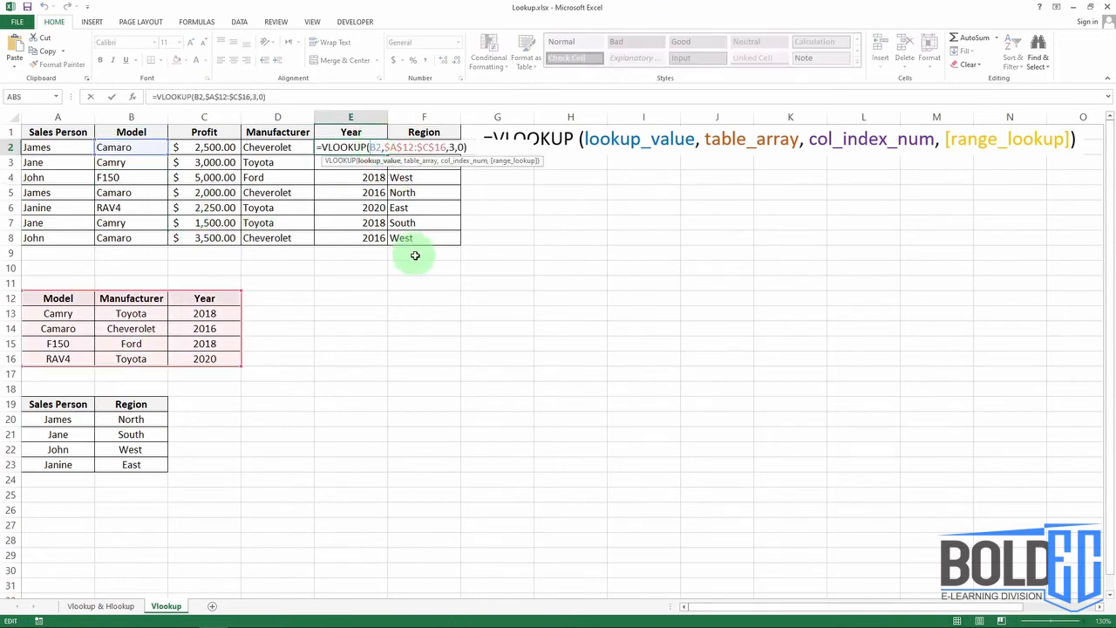
{"action": "left_click", "coordinate": [450, 147]}
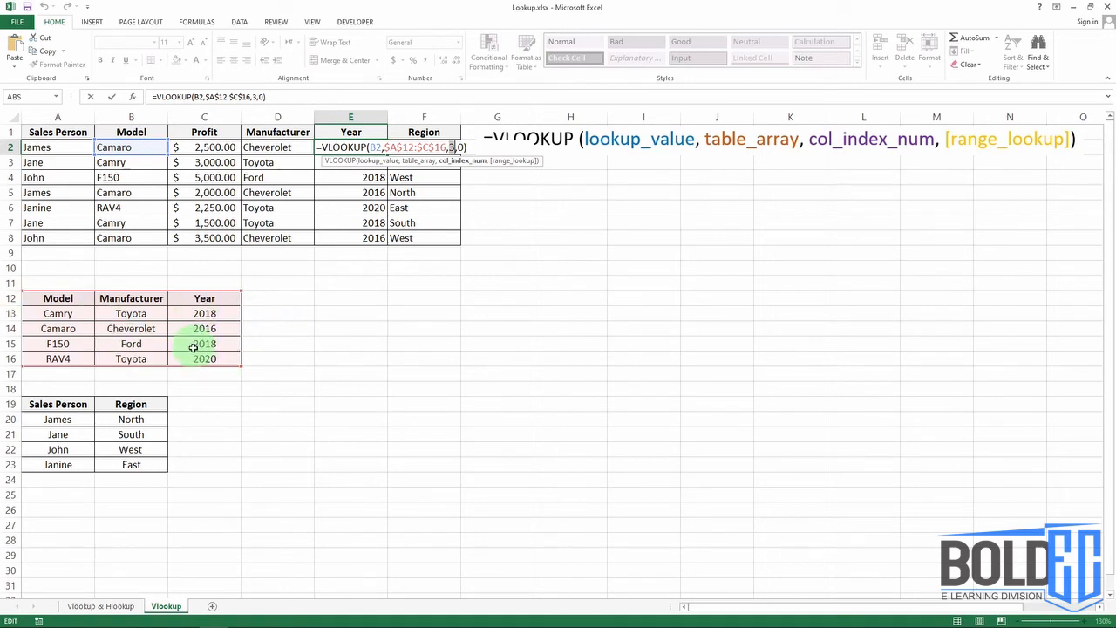
{"action": "key", "text": "Return"}
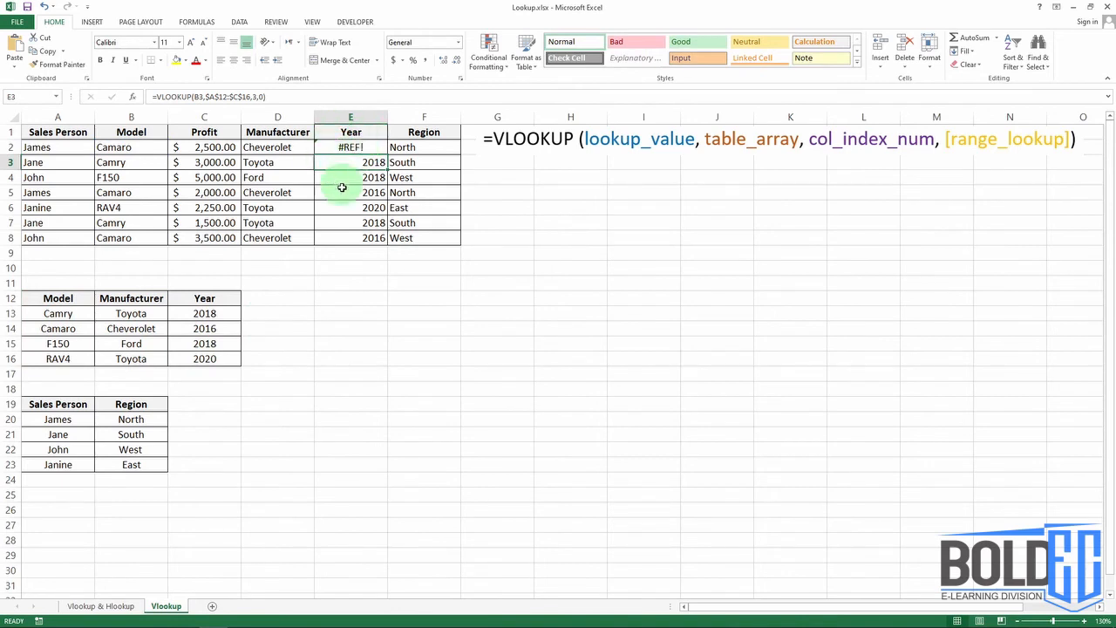
{"action": "left_click", "coordinate": [369, 145]}
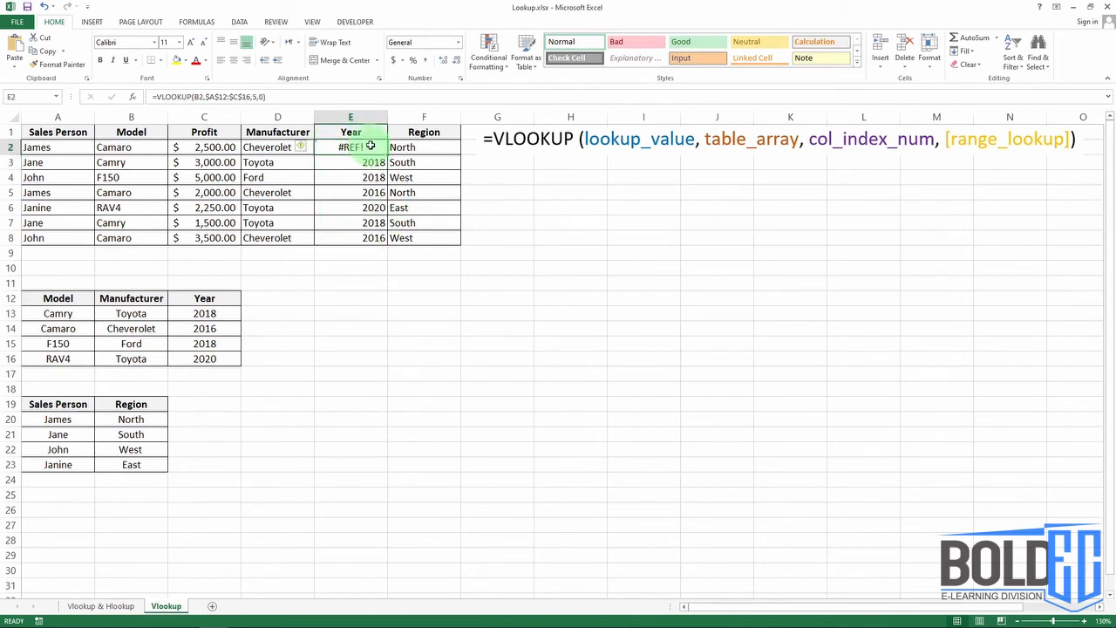
{"action": "double_click", "coordinate": [372, 146]}
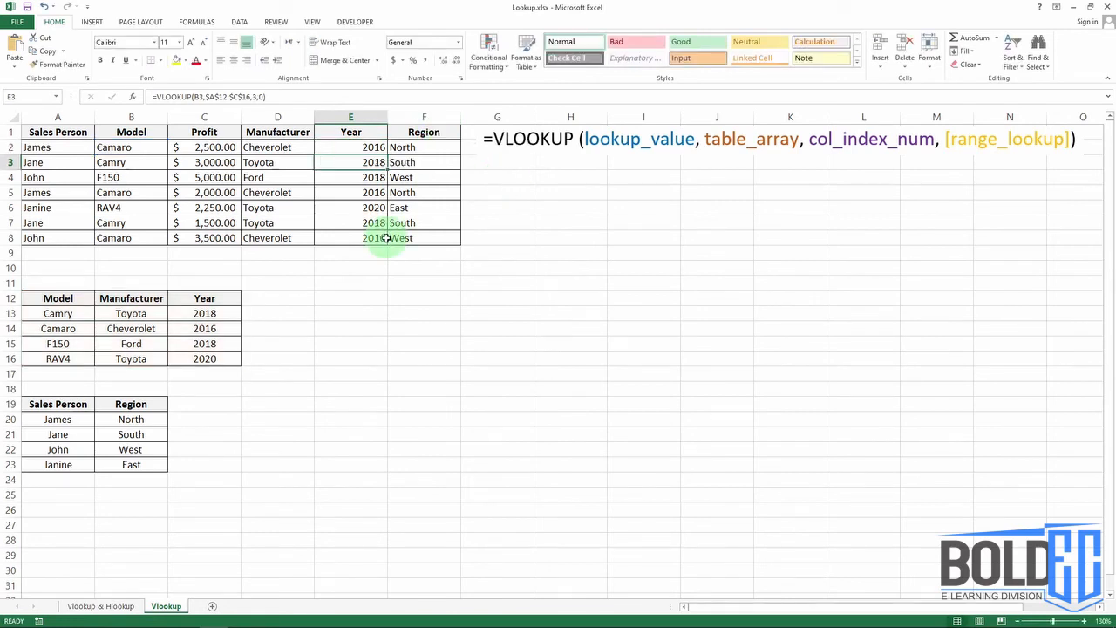
- Insert blank cells at B12:B16 in the model lookup table, shifting the existing cells right
{"action": "left_click", "coordinate": [262, 297]}
{"action": "left_click_drag", "start_coordinate": [263, 309], "coordinate": [266, 358]}
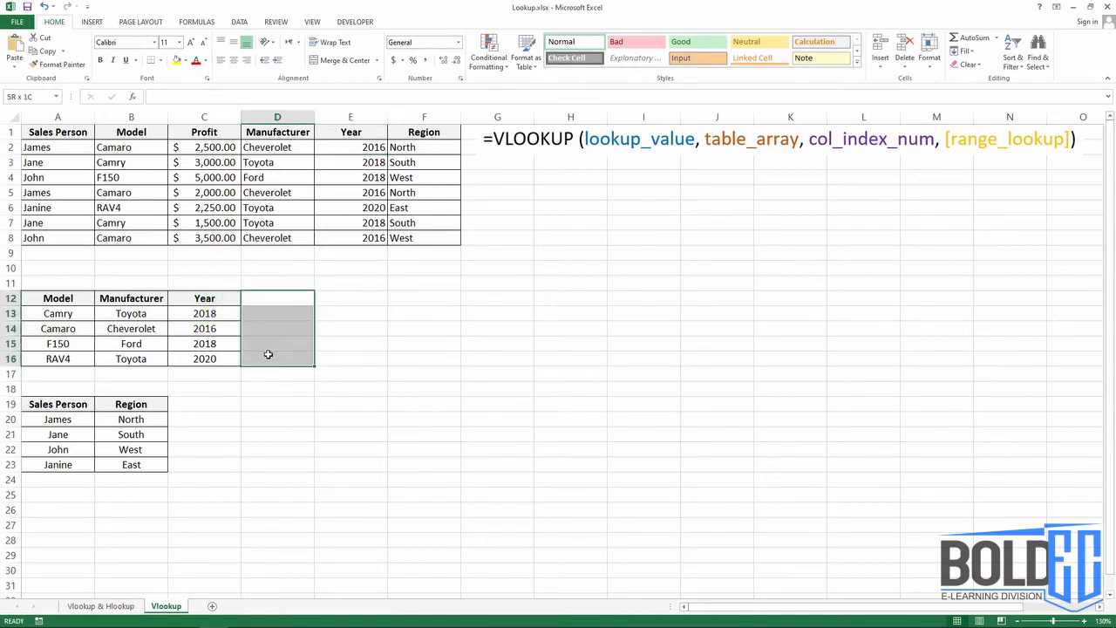
{"action": "left_click_drag", "start_coordinate": [134, 299], "coordinate": [131, 357]}
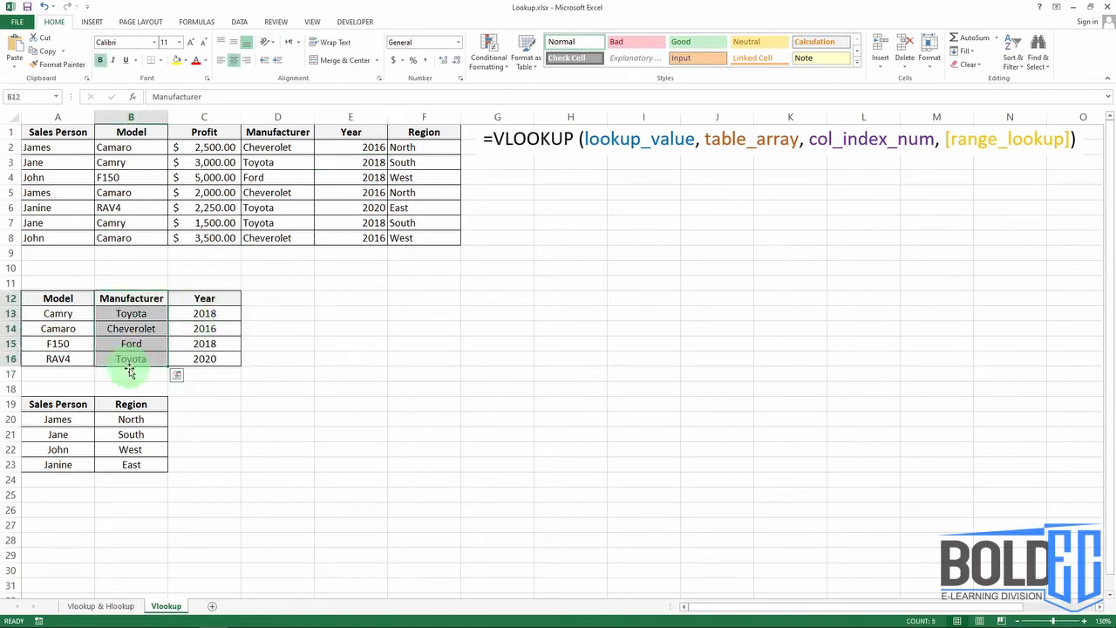
{"action": "right_click", "coordinate": [136, 299]}
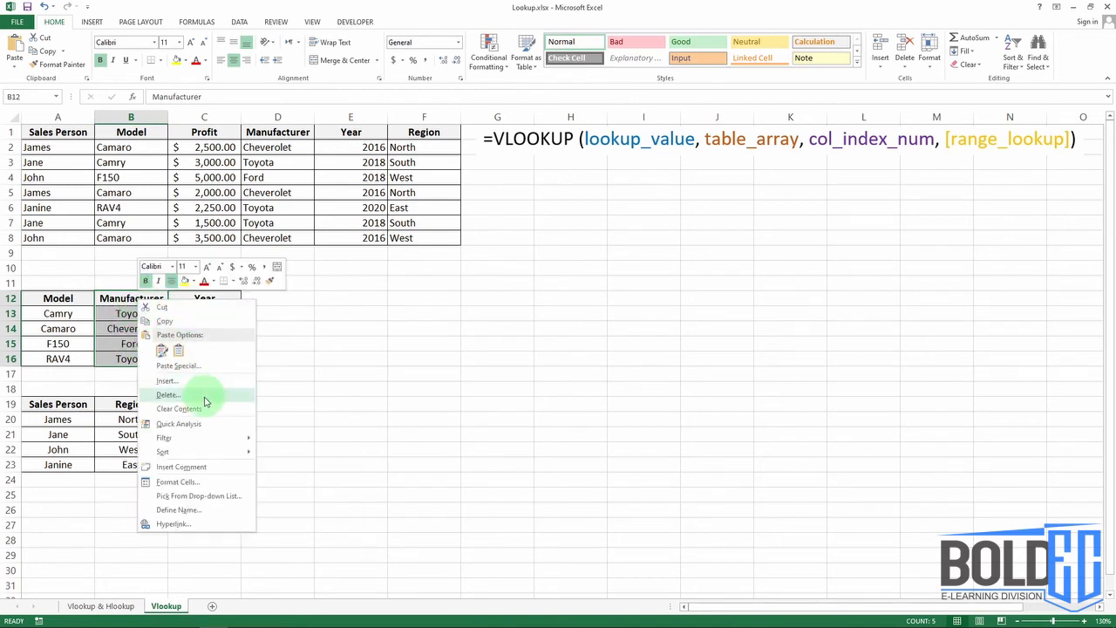
{"action": "left_click", "coordinate": [205, 381]}
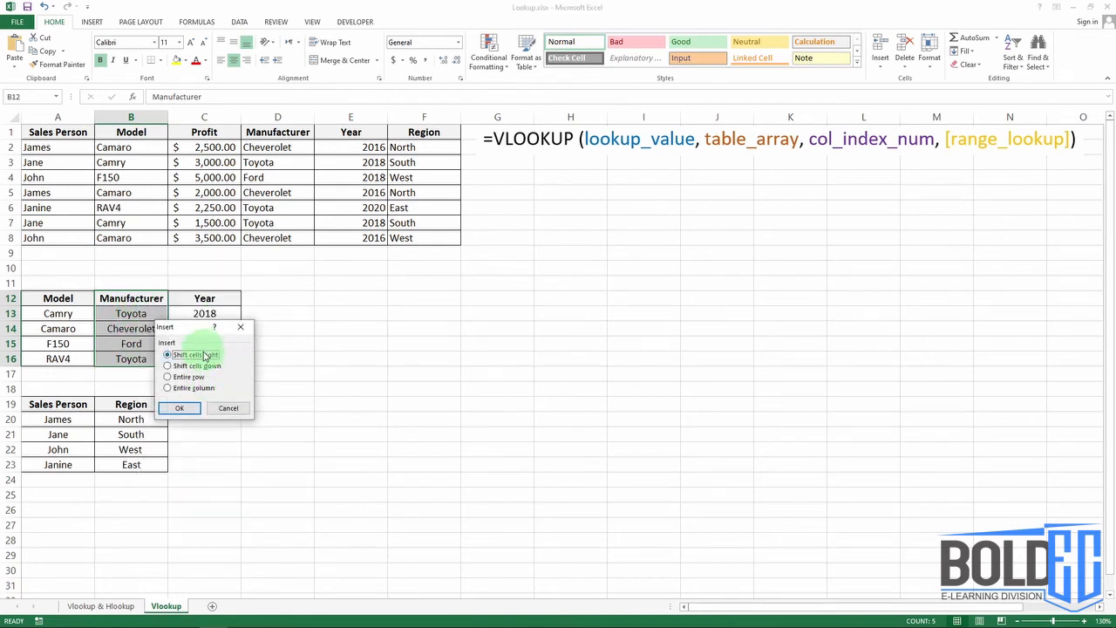
{"action": "left_click", "coordinate": [200, 414]}
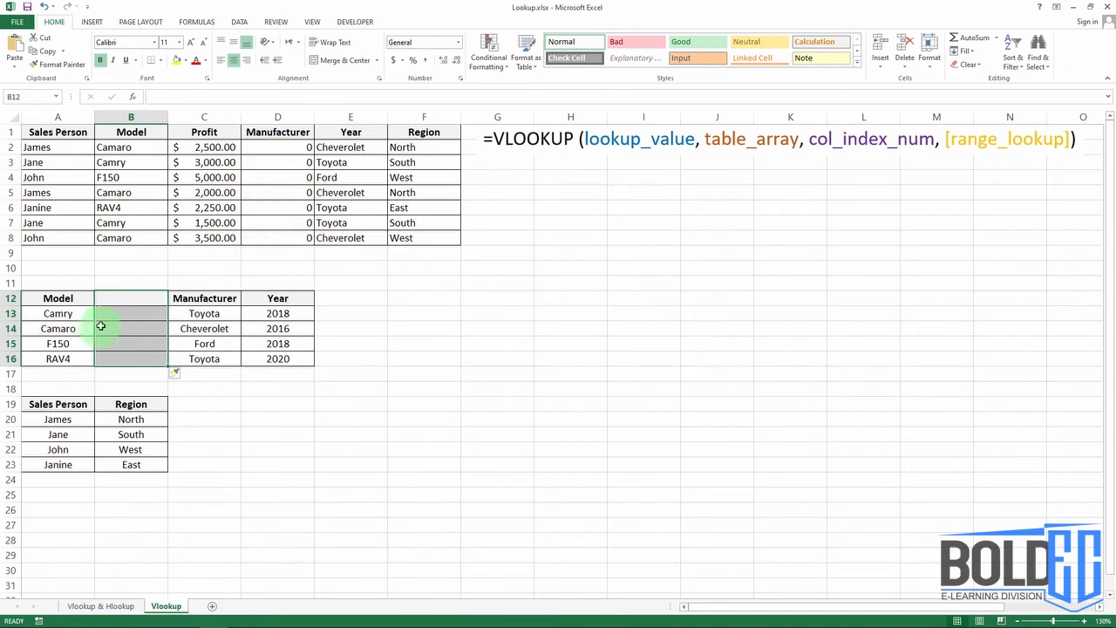
- Inspect the table range and column index in the D2 and E2 formulas, and undo the cell insertion
{"action": "left_click", "coordinate": [284, 148]}
{"action": "type", "text": "=VLOOKUP(B2,$A$12:$D$16,2,0)"}
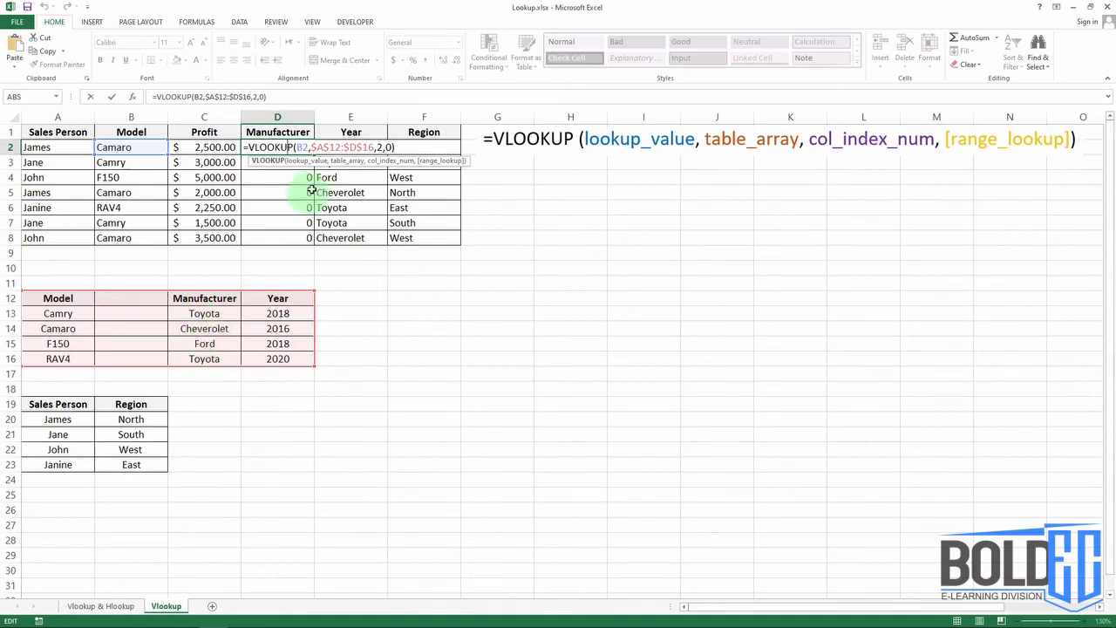
{"action": "left_click", "coordinate": [341, 149]}
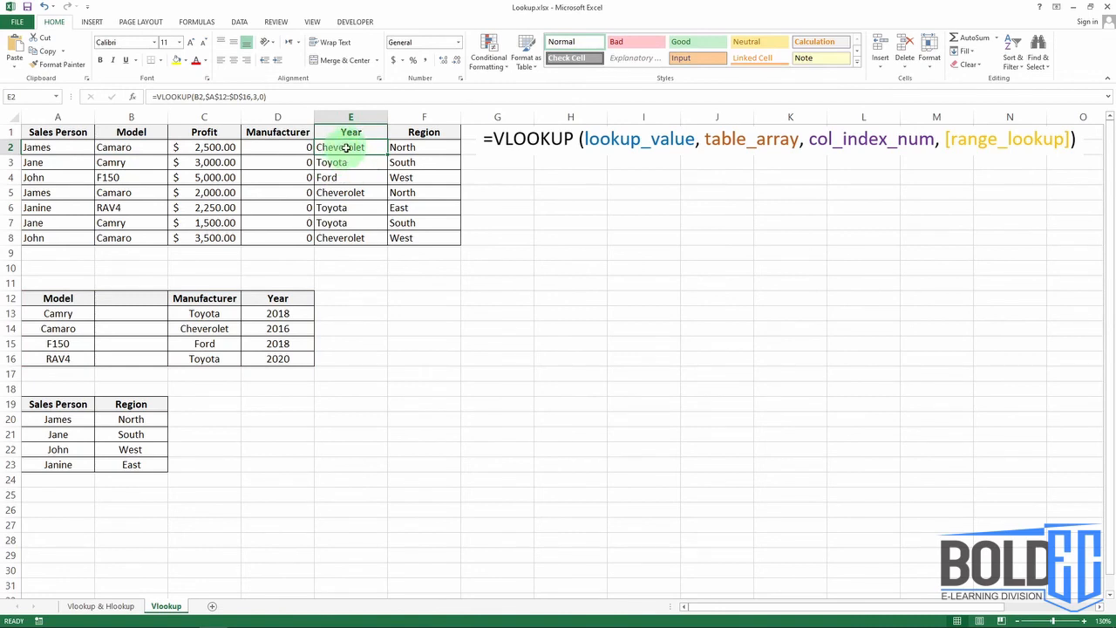
{"action": "double_click", "coordinate": [347, 146]}
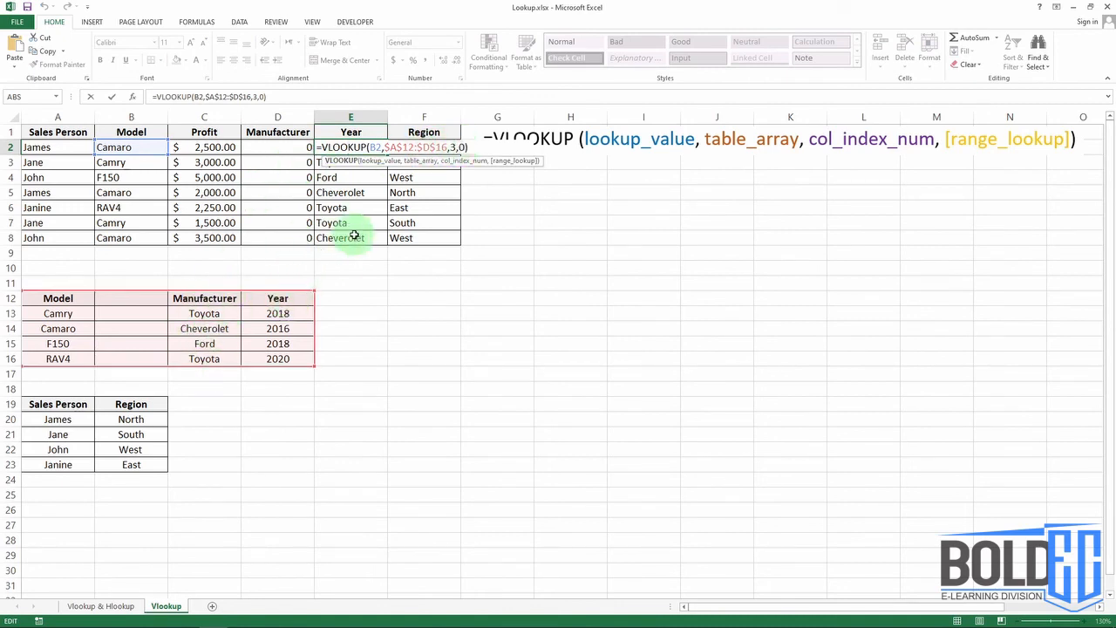
{"action": "key", "text": "Escape"}
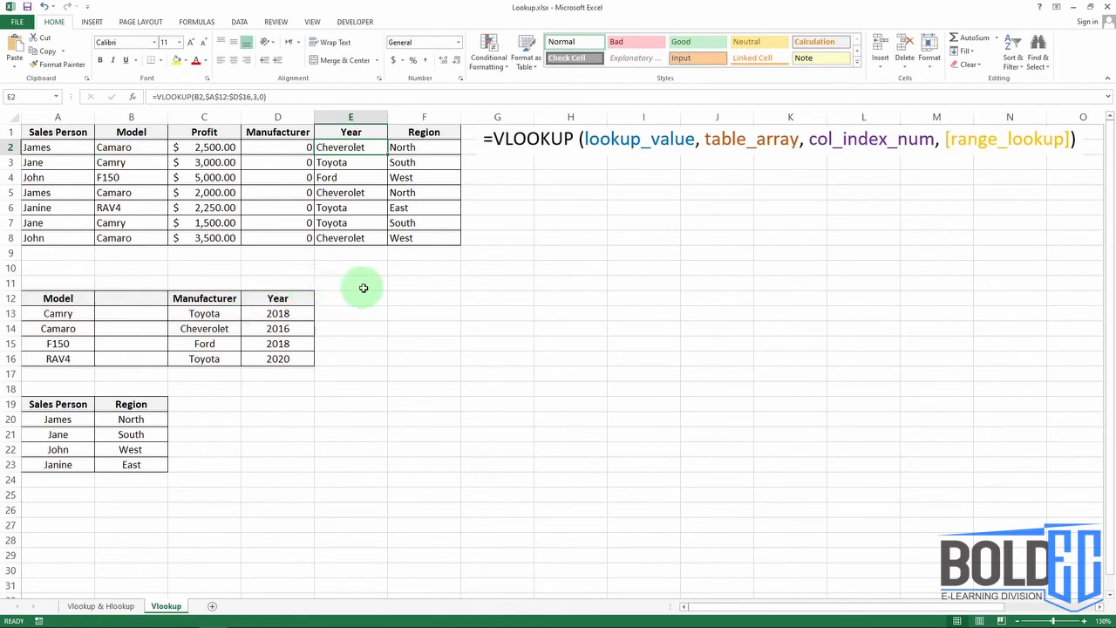
{"action": "key", "text": "ctrl+z"}
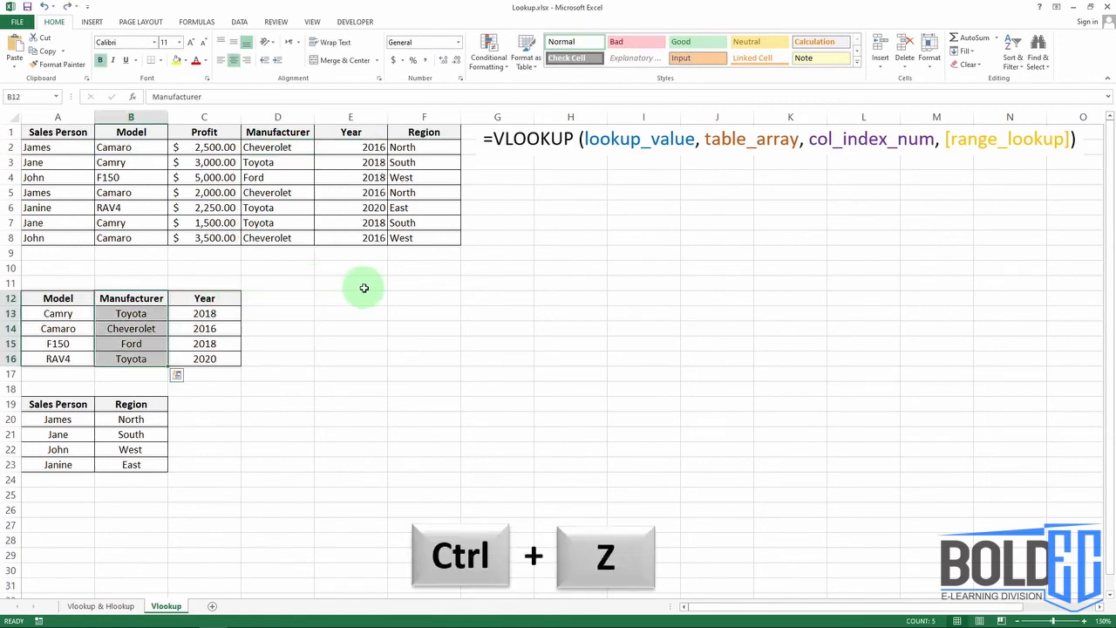
- Add a Color column to the model lookup table in D12:D16 with the values Blue, Green, Red and Yellow
{"action": "left_click", "coordinate": [261, 299]}
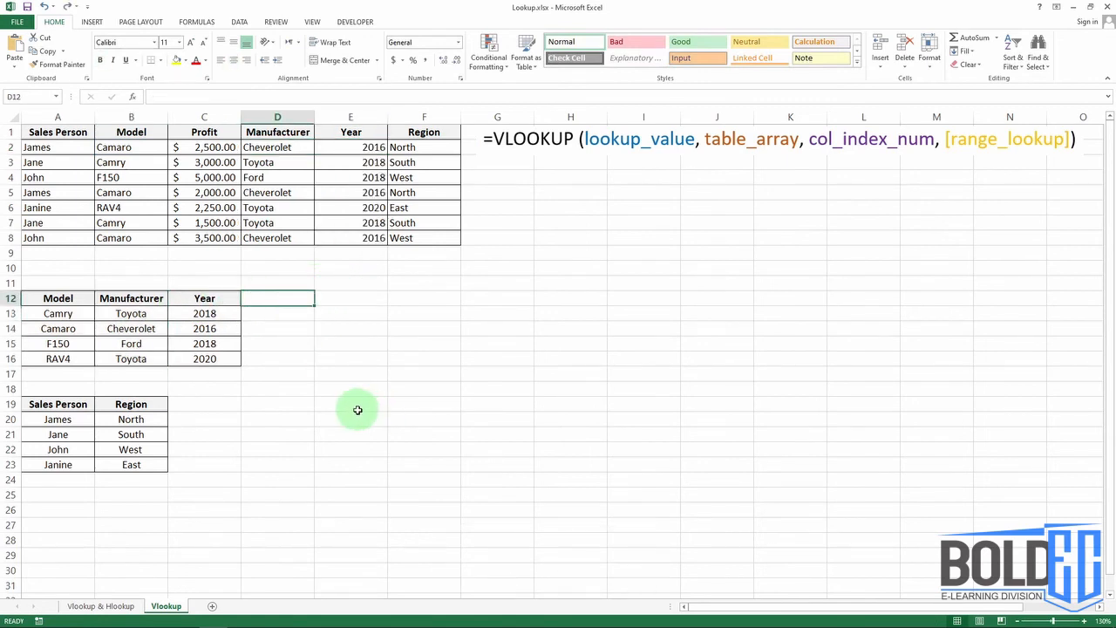
{"action": "type", "text": "Color"}
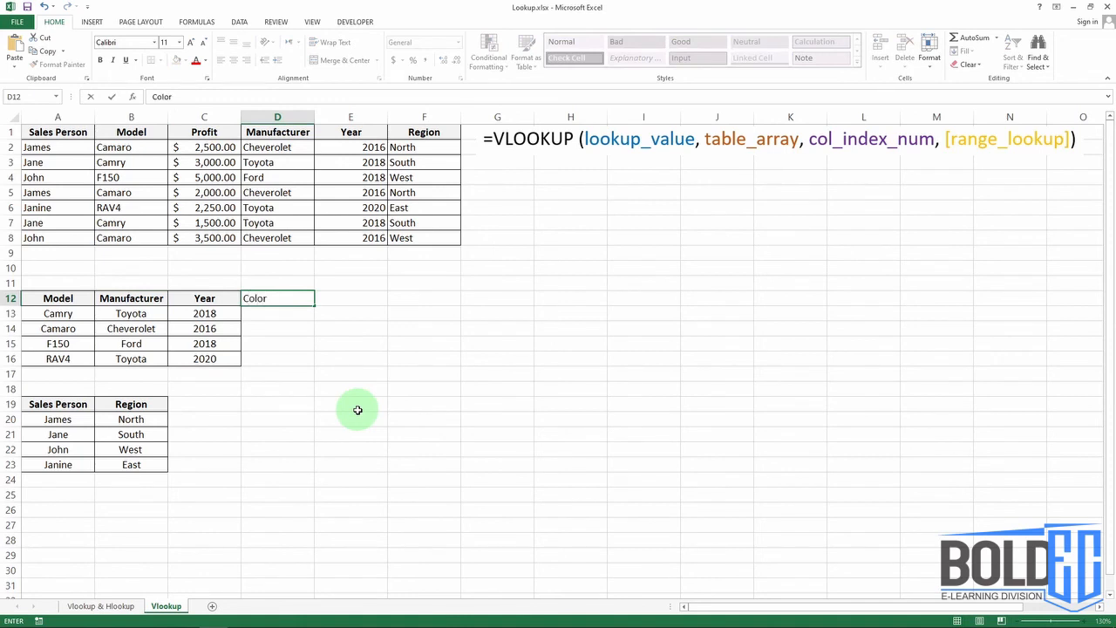
{"action": "key", "text": "Return"}
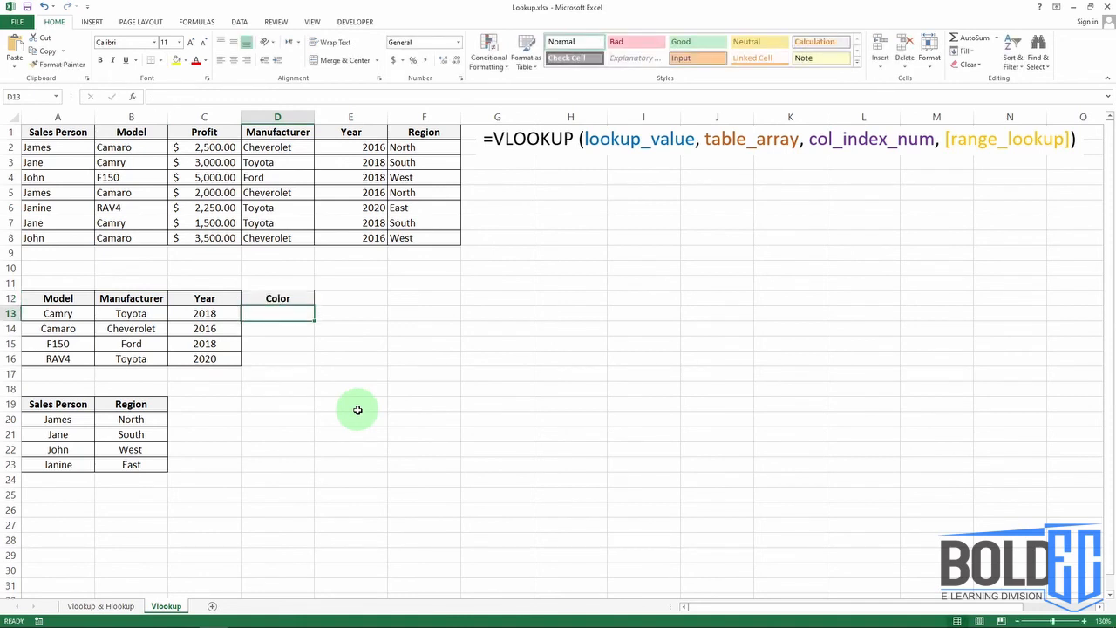
{"action": "type", "text": "Blue"}
{"action": "key", "text": "Return"}
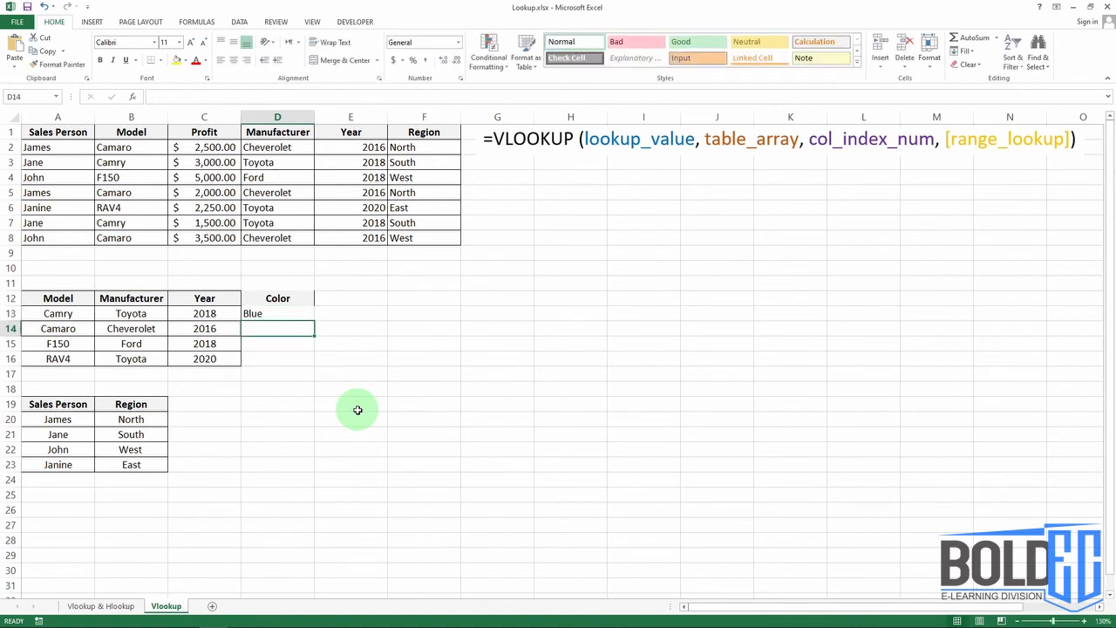
{"action": "type", "text": "Green"}
{"action": "key", "text": "Return"}
{"action": "type", "text": "R"}
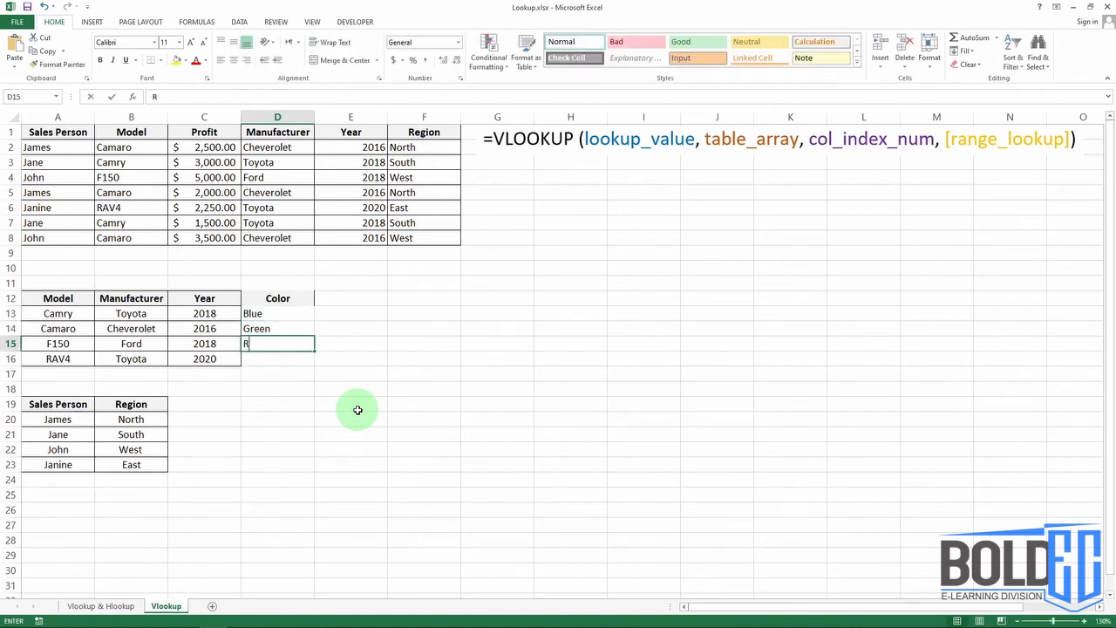
{"action": "type", "text": "ed"}
{"action": "key", "text": "Return"}
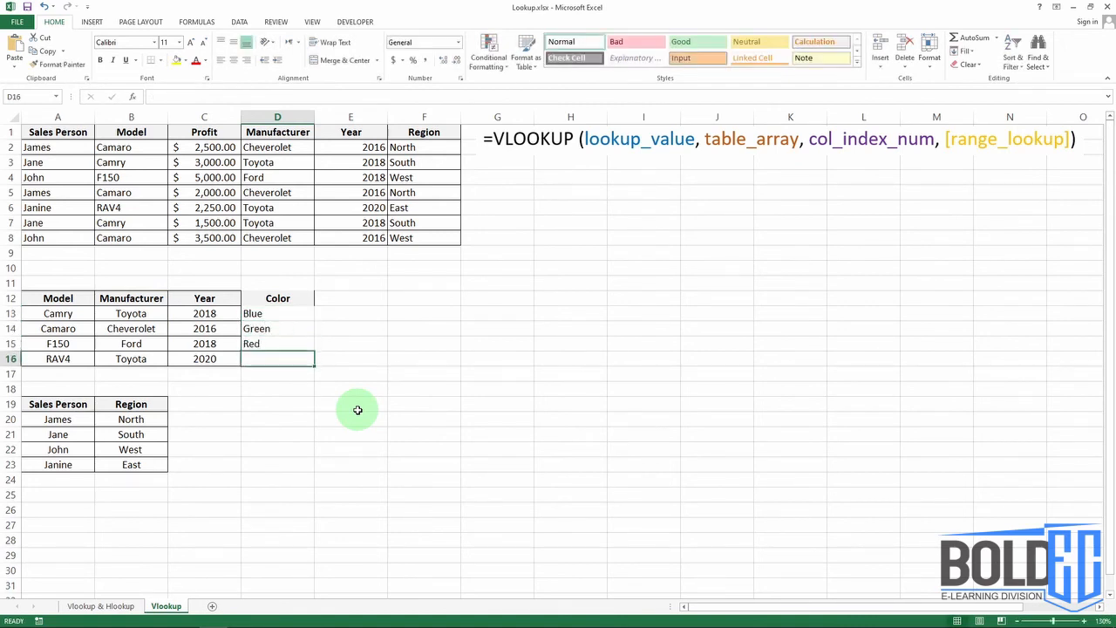
{"action": "type", "text": "Yellow"}
{"action": "key", "text": "Return"}
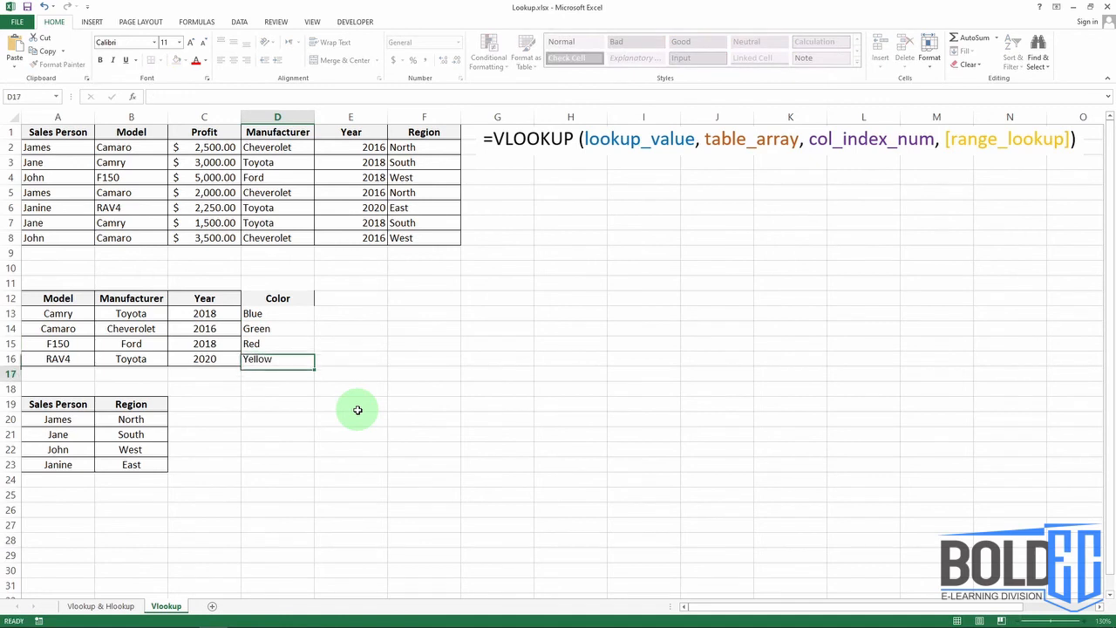
- Inspect D2's formula to check whether its table range covers the Color column, and leave it unedited
{"action": "left_click", "coordinate": [287, 330]}
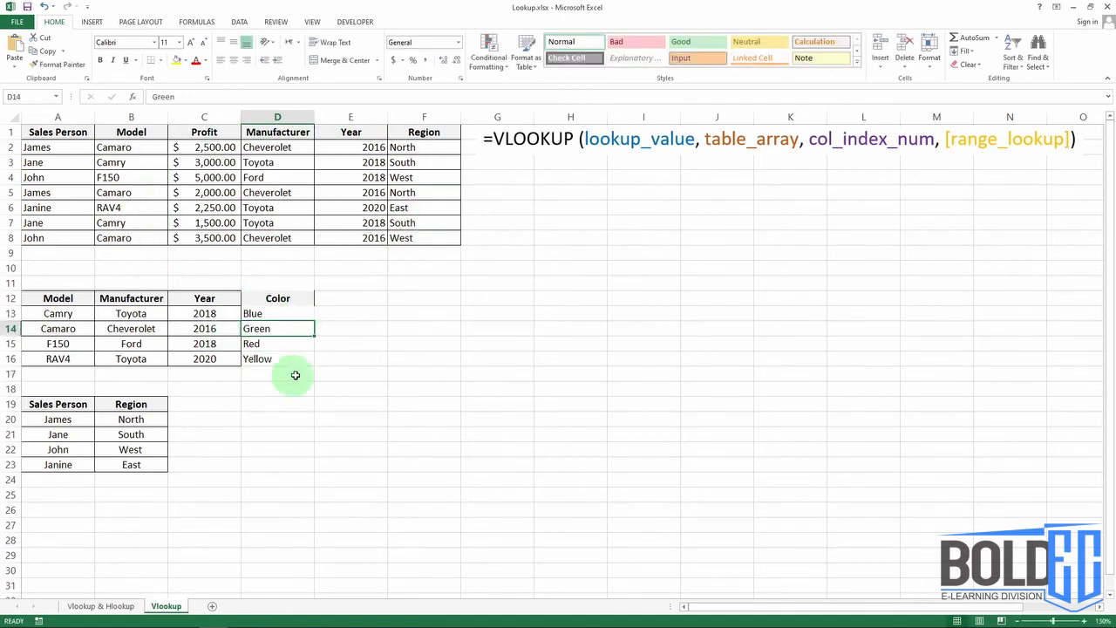
{"action": "left_click", "coordinate": [275, 147]}
{"action": "double_click", "coordinate": [278, 148]}
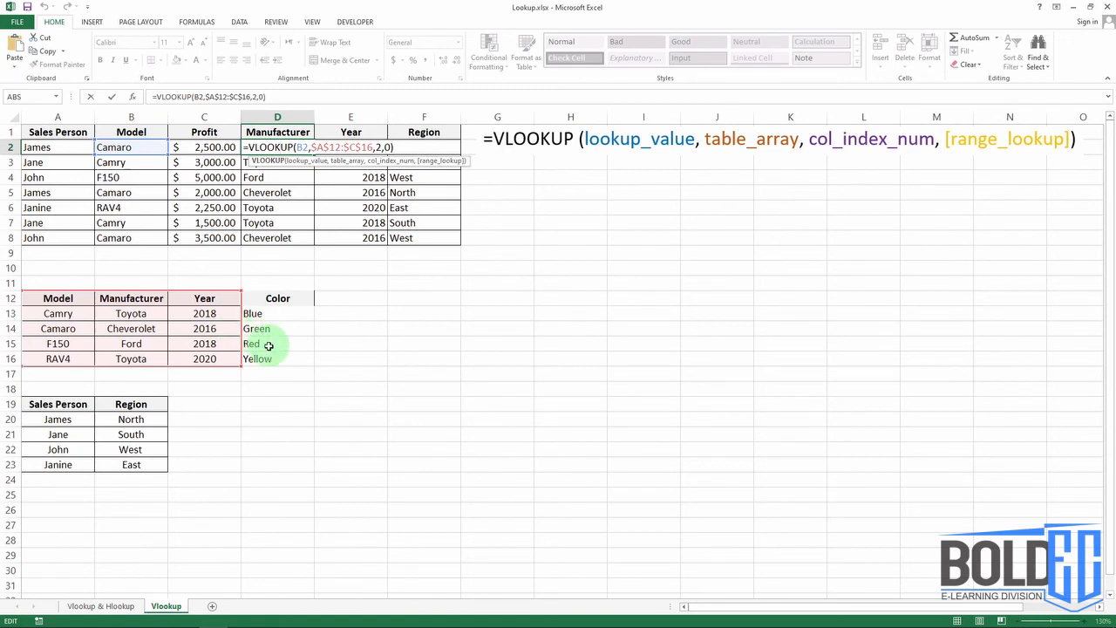
{"action": "key", "text": "Escape"}
{"action": "left_click", "coordinate": [417, 288]}
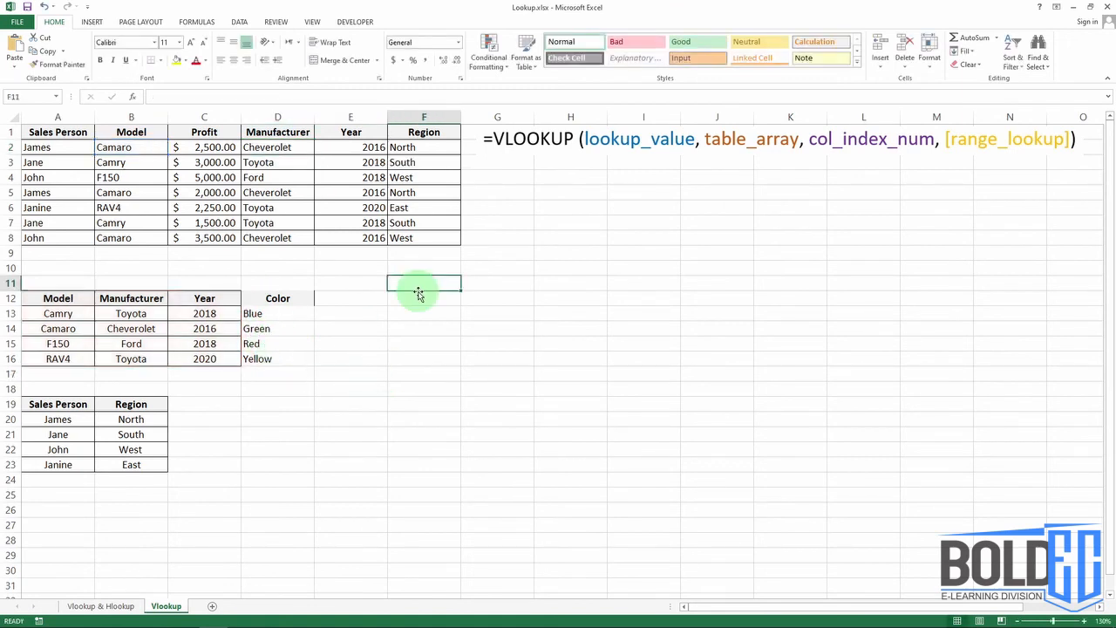